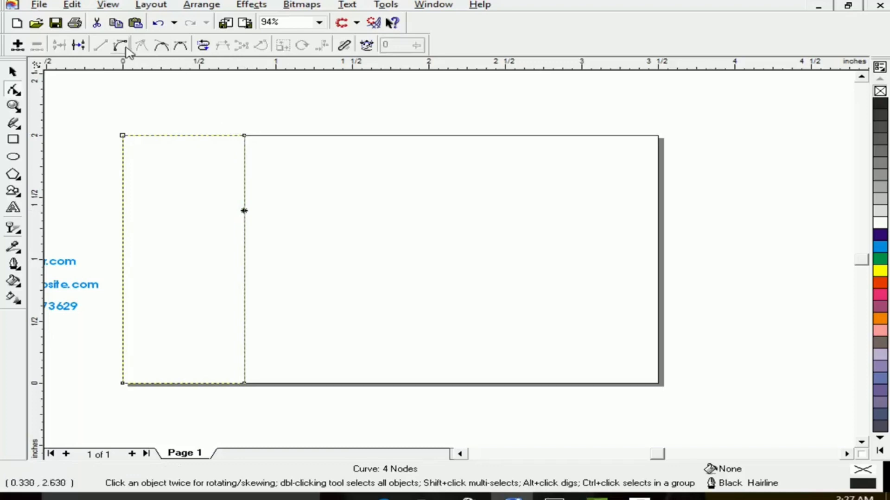
# - Convert the vertical inner edge of the panel to a curve and bend it into an S shape
pyautogui.click(124, 47)
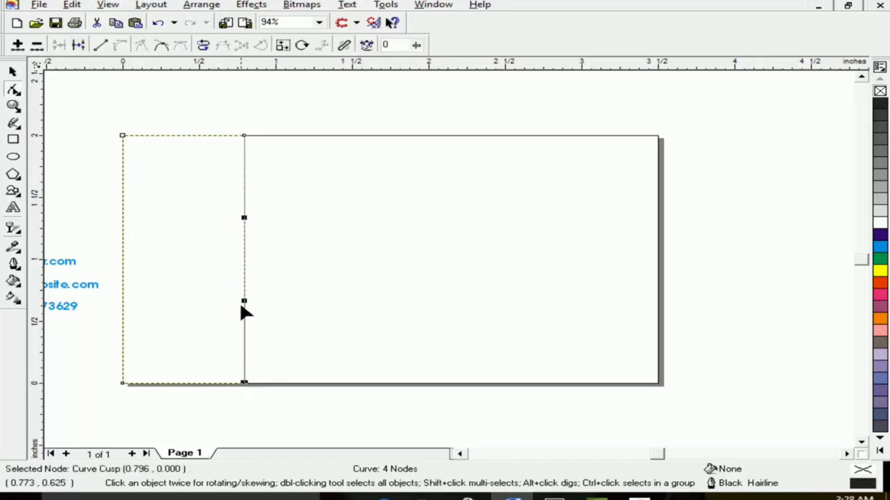
pyautogui.moveTo(244, 301); pyautogui.dragTo(296, 309)
pyautogui.moveTo(244, 218); pyautogui.dragTo(191, 203)
pyautogui.moveTo(297, 308); pyautogui.dragTo(311, 325)
pyautogui.moveTo(189, 204); pyautogui.dragTo(179, 204)
# - Shift both end nodes of the S-curved edge toward the card's left edge, making the shape about 0.555 in wide
pyautogui.click(242, 136)
pyautogui.moveTo(282, 397); pyautogui.dragTo(213, 303)
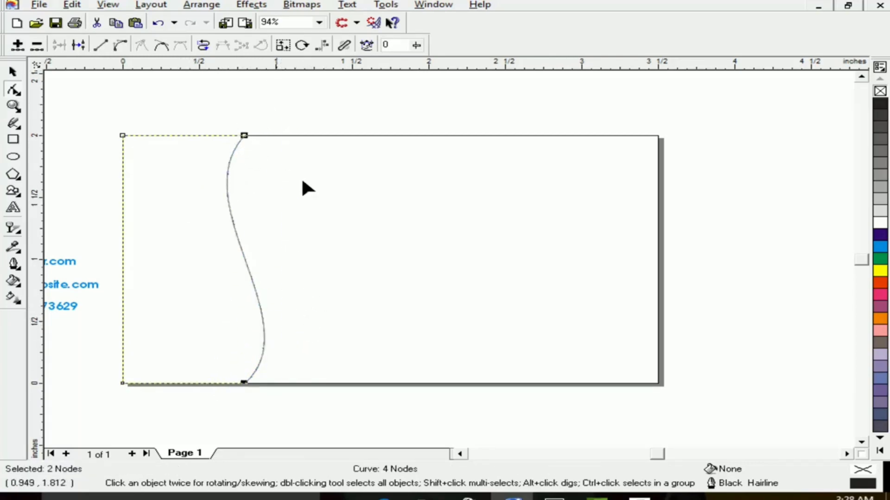
pyautogui.press('Left')
pyautogui.press('Left')
pyautogui.press('Left')
pyautogui.press('Left')
pyautogui.press('Left')
pyautogui.press('Left')
pyautogui.press('Left')
pyautogui.press('Left')
pyautogui.press('Left')
pyautogui.press('Left')
pyautogui.press('Left')
pyautogui.press('Left')
pyautogui.press('Left')
pyautogui.press('Left')
pyautogui.press('Left')
pyautogui.press('Left')
pyautogui.press('Left')
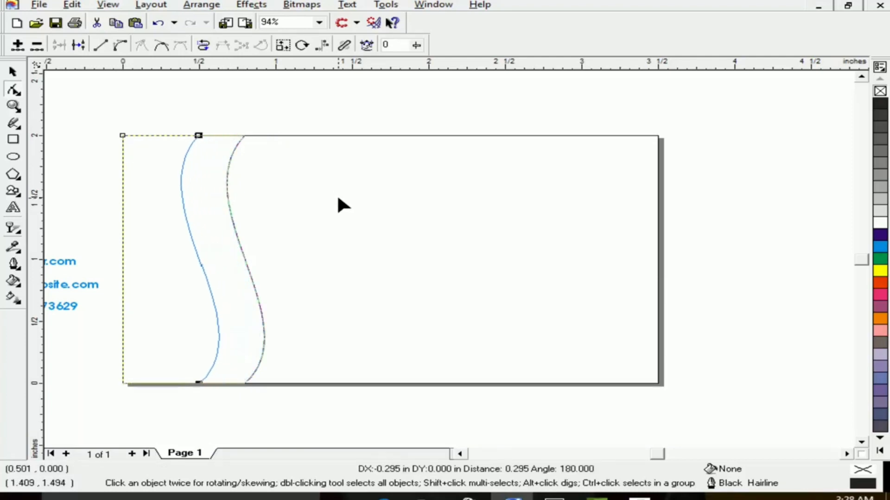
pyautogui.click(13, 72)
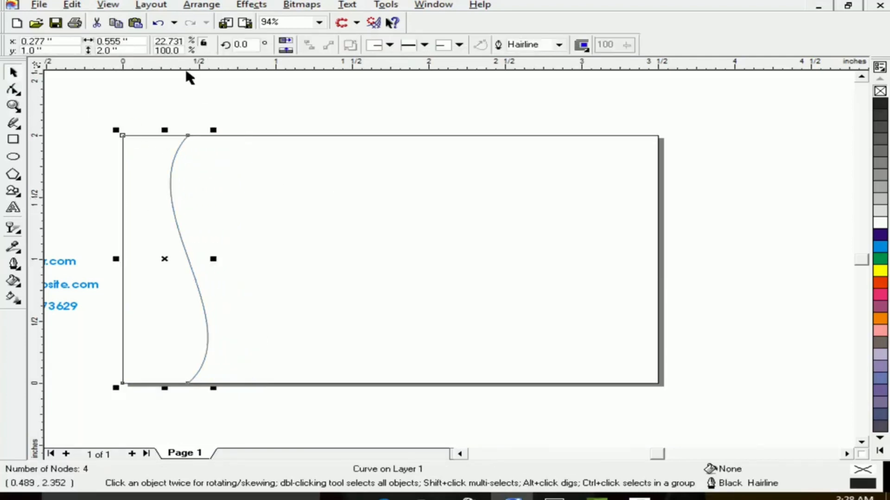
# - Copy the curved shape and paste a duplicate in place
pyautogui.click(67, 6)
pyautogui.click(97, 85)
pyautogui.click(68, 5)
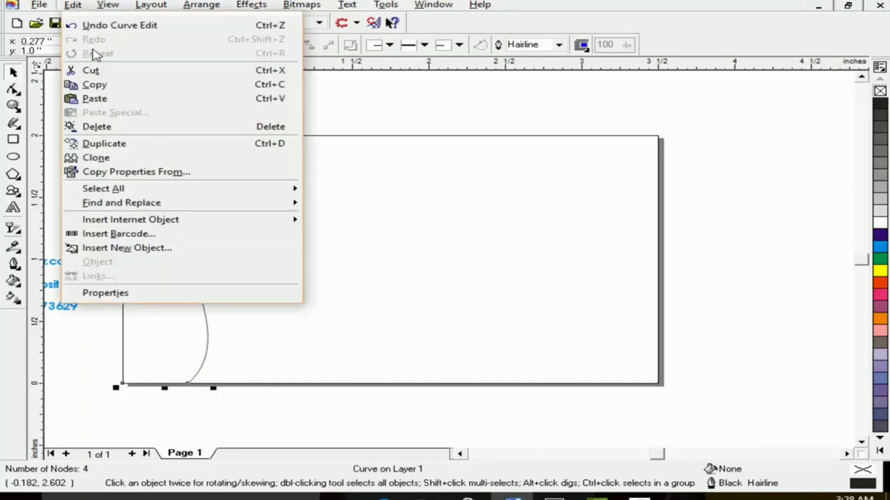
pyautogui.click(103, 99)
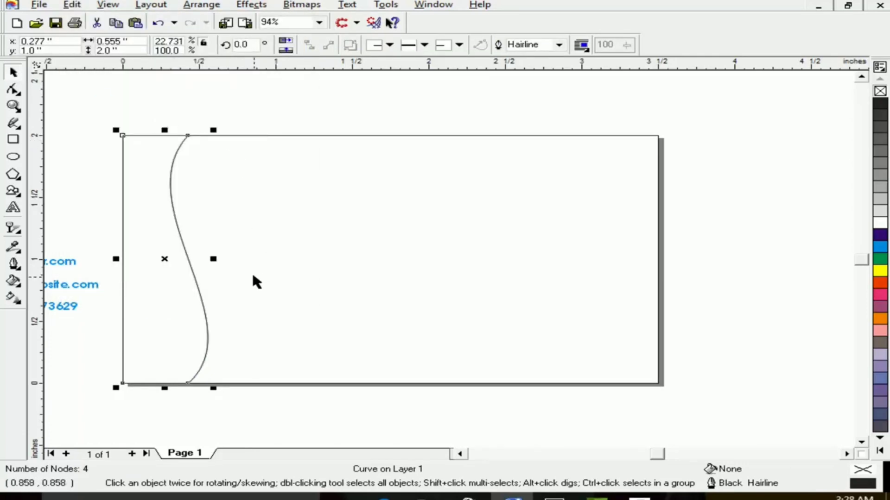
# - Try to offset the pasted duplicate to the right of the original shape
pyautogui.press('Right')
pyautogui.press('Right')
pyautogui.press('Right')
pyautogui.press('Right')
pyautogui.press('Right')
pyautogui.press('Right')
pyautogui.press('Right')
pyautogui.press('Right')
pyautogui.press('Right')
pyautogui.press('Right')
pyautogui.press('Right')
pyautogui.press('Right')
pyautogui.press('Right')
pyautogui.press('Right')
pyautogui.press('Right')
pyautogui.hotkey('ctrl', 'z')
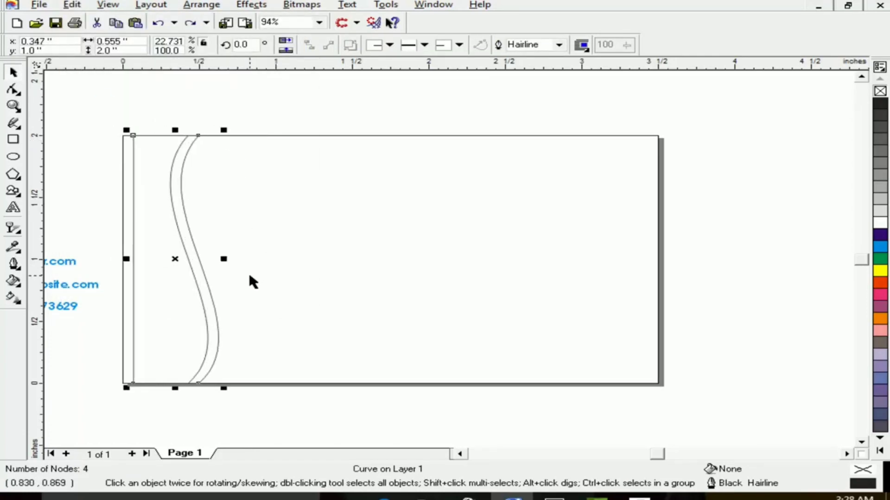
pyautogui.press('Left')
pyautogui.press('Left')
pyautogui.press('Left')
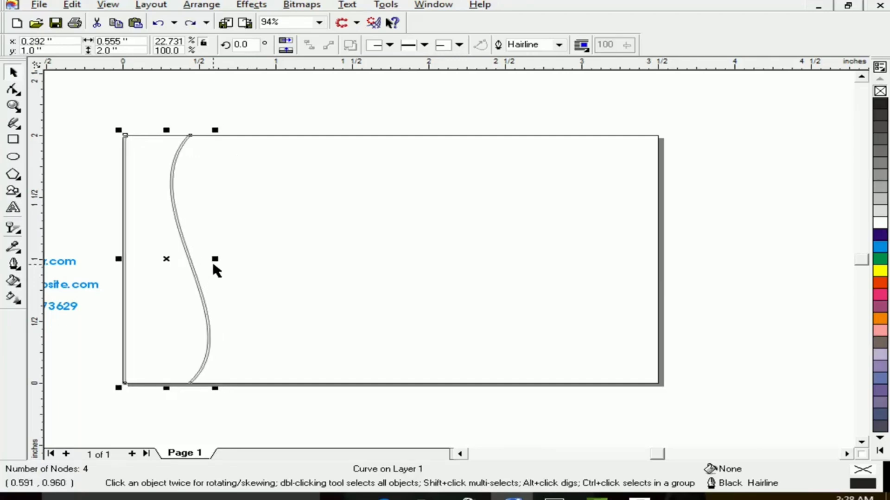
pyautogui.hotkey('ctrl', 'Left')
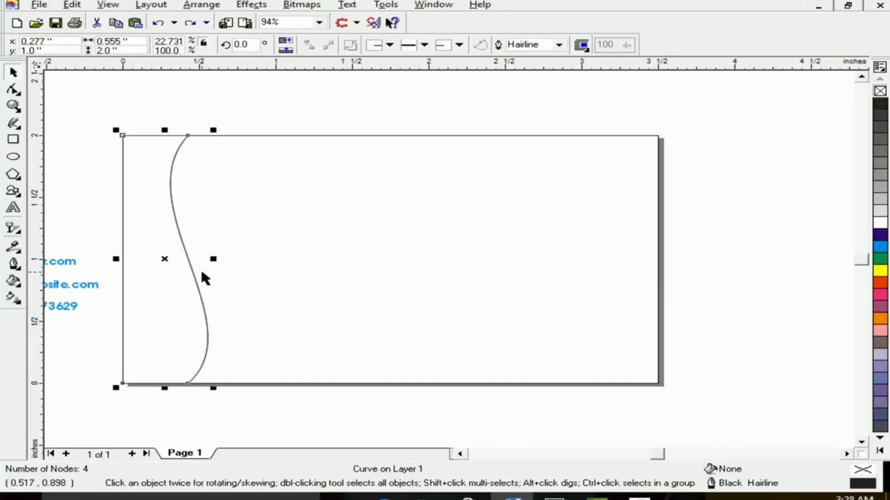
# - Stretch the duplicate horizontally from its right side to about 0.693 in wide
pyautogui.moveTo(214, 258); pyautogui.dragTo(234, 260)
pyautogui.click(83, 295)
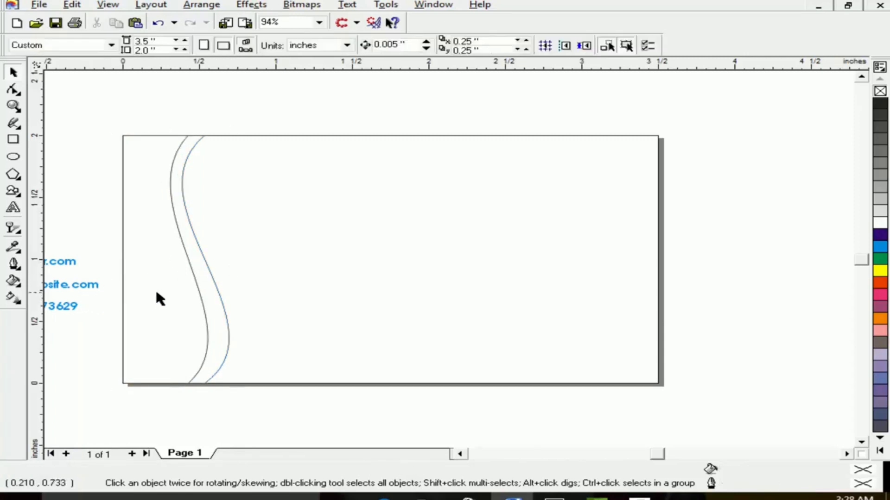
pyautogui.click(180, 294)
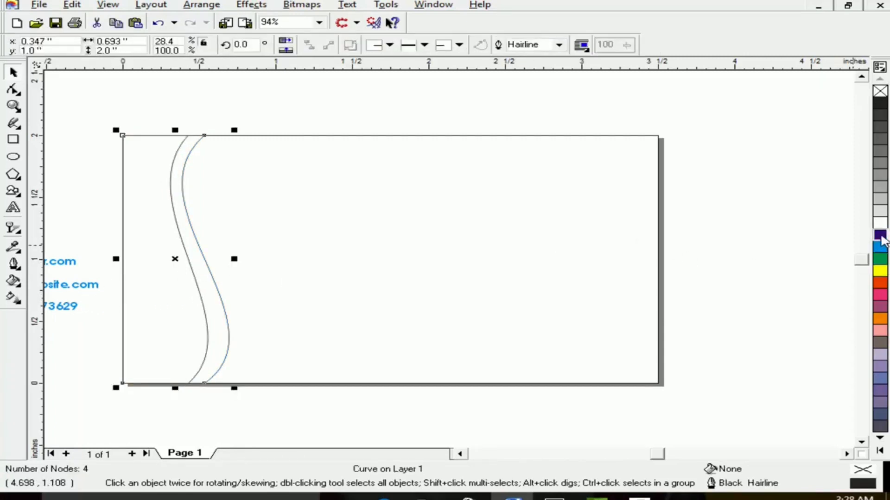
# - Try Blue and Cyan fills on the wider shape and undo them
pyautogui.click(880, 235)
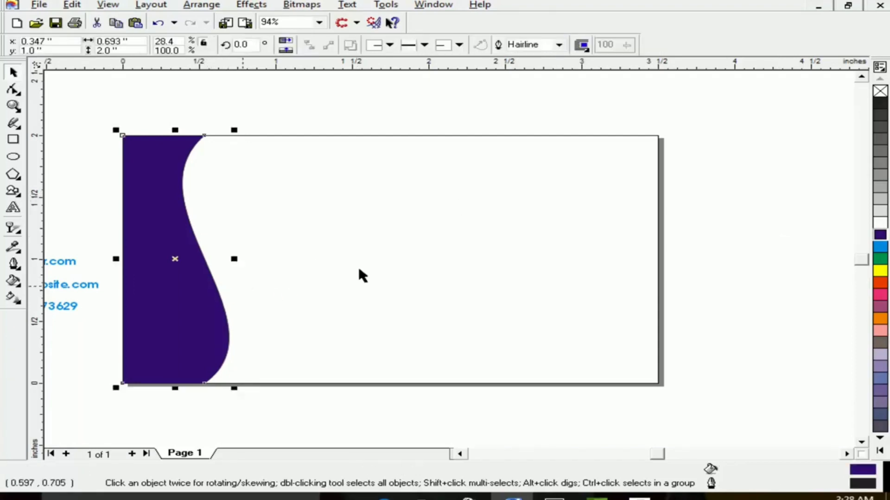
pyautogui.click(880, 247)
pyautogui.hotkey('ctrl', 'z')
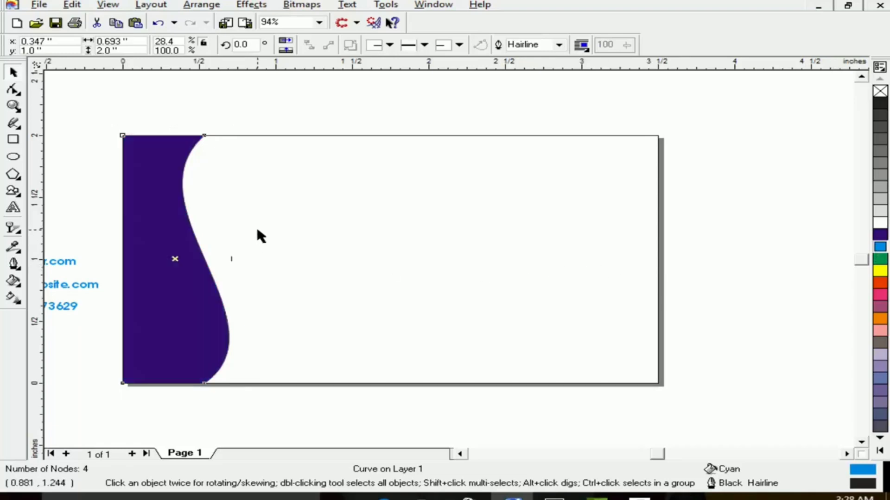
pyautogui.hotkey('ctrl', 'z')
pyautogui.moveTo(237, 257); pyautogui.dragTo(293, 290)
pyautogui.hotkey('ctrl', 'z')
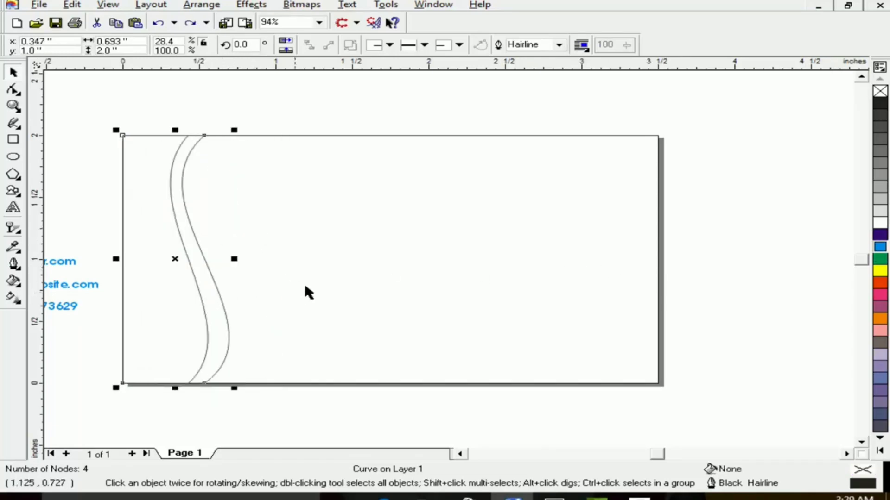
# - Fill the wider curved shape with Cyan and send it behind the narrower one
pyautogui.click(879, 247)
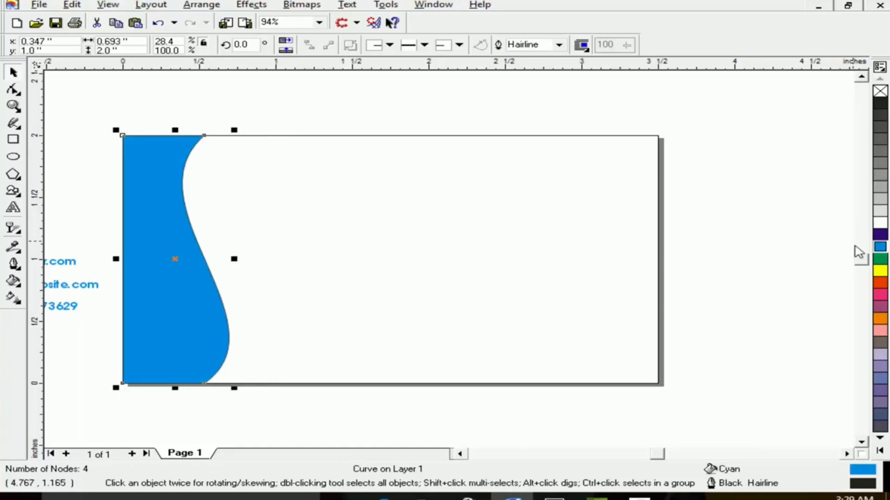
pyautogui.hotkey('shift', 'pagedown')
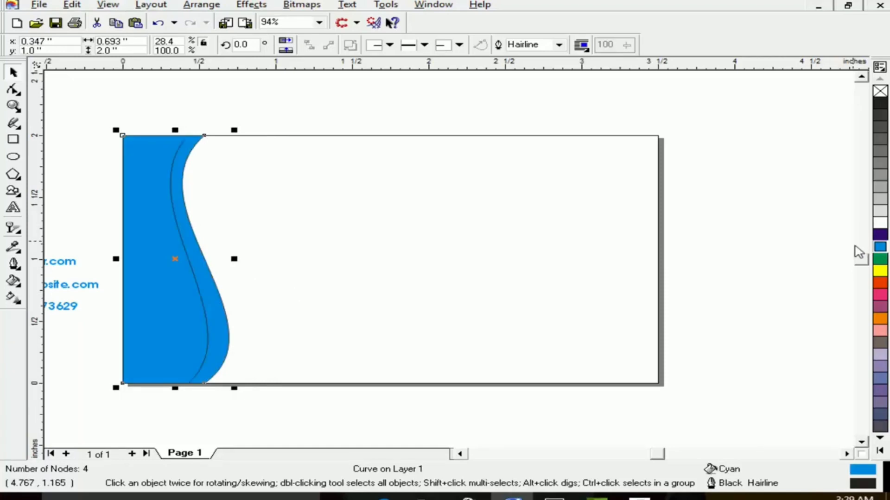
pyautogui.click(288, 256)
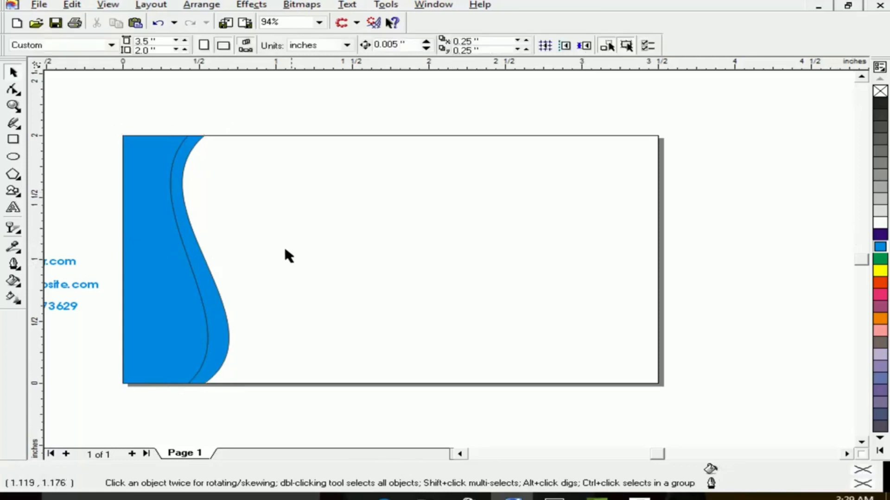
# - Fill the wider rear shape with Blue and the narrower front shape with Cyan
pyautogui.click(226, 320)
pyautogui.click(880, 235)
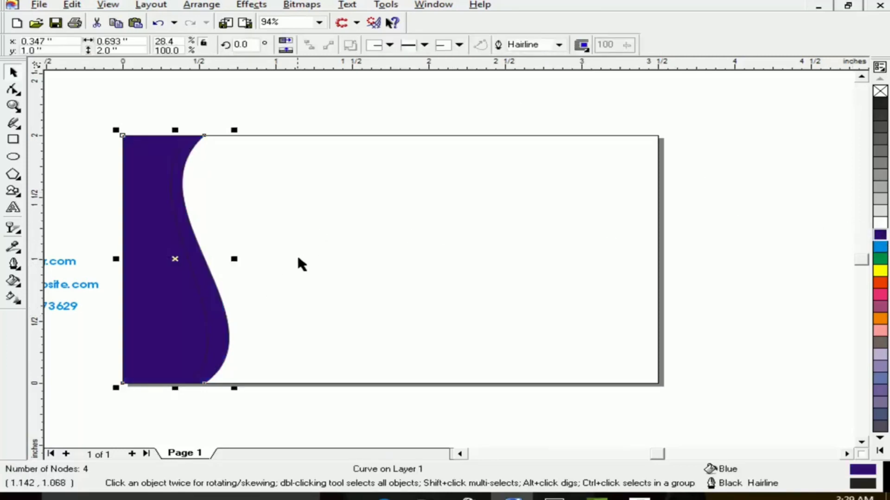
pyautogui.click(296, 253)
pyautogui.click(195, 306)
pyautogui.click(880, 246)
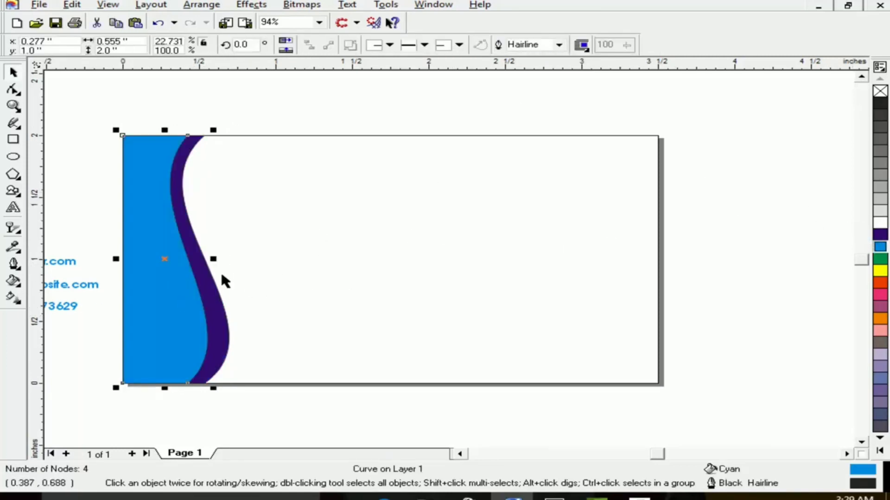
# - Apply a linear interactive transparency to the cyan front shape, running from right of the curve to beyond the card's left edge
pyautogui.click(18, 285)
pyautogui.click(17, 303)
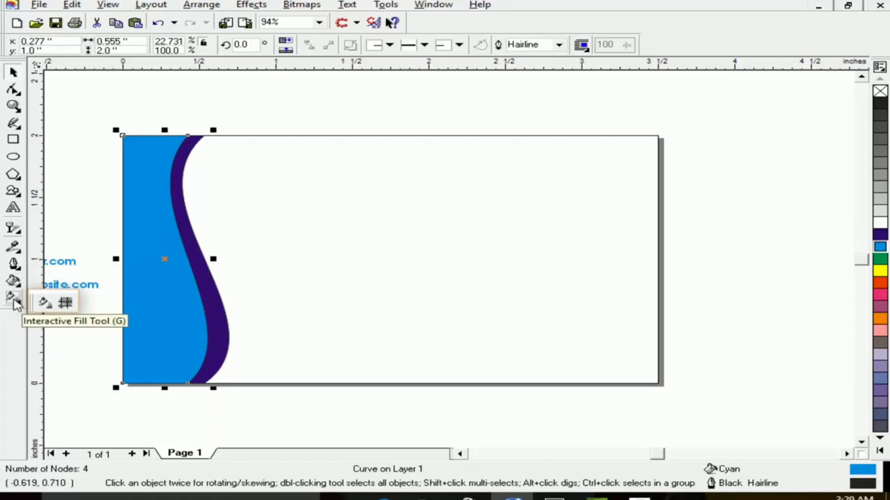
pyautogui.click(18, 246)
pyautogui.click(15, 232)
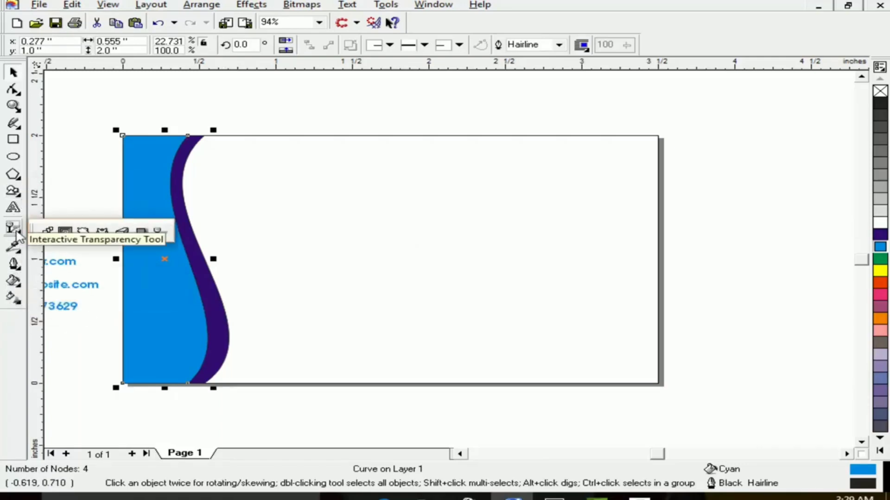
pyautogui.click(158, 230)
pyautogui.moveTo(286, 282); pyautogui.dragTo(82, 279)
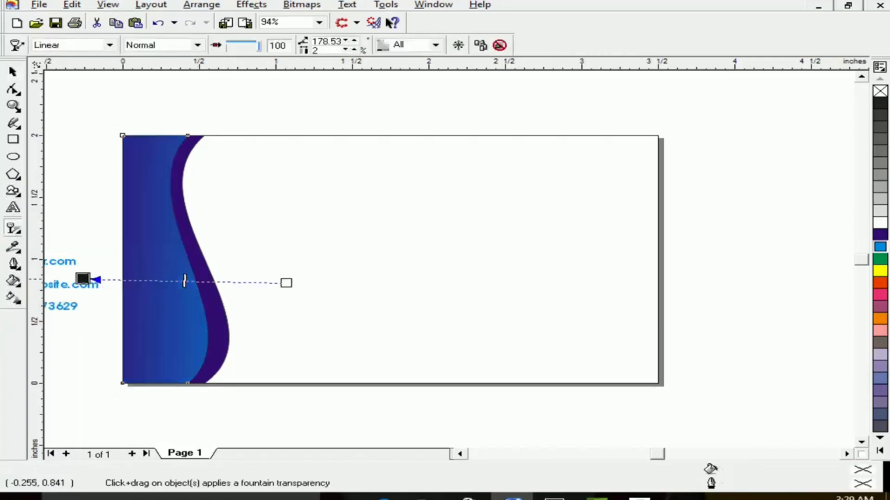
# - Adjust the front shape's linear transparency to start near the card's centre and end just outside its left edge
pyautogui.moveTo(286, 283); pyautogui.dragTo(242, 272)
pyautogui.moveTo(83, 278); pyautogui.dragTo(47, 268)
pyautogui.moveTo(124, 273); pyautogui.dragTo(125, 272)
pyautogui.hotkey('ctrl', 'z')
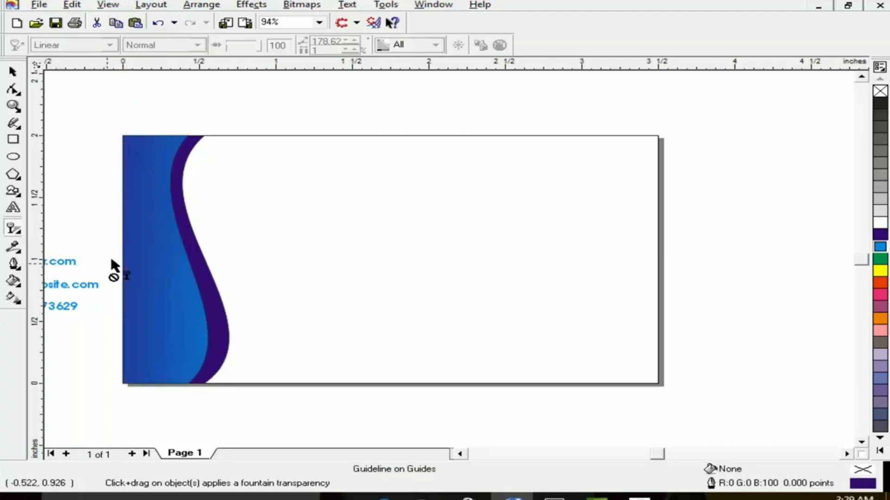
pyautogui.click(144, 281)
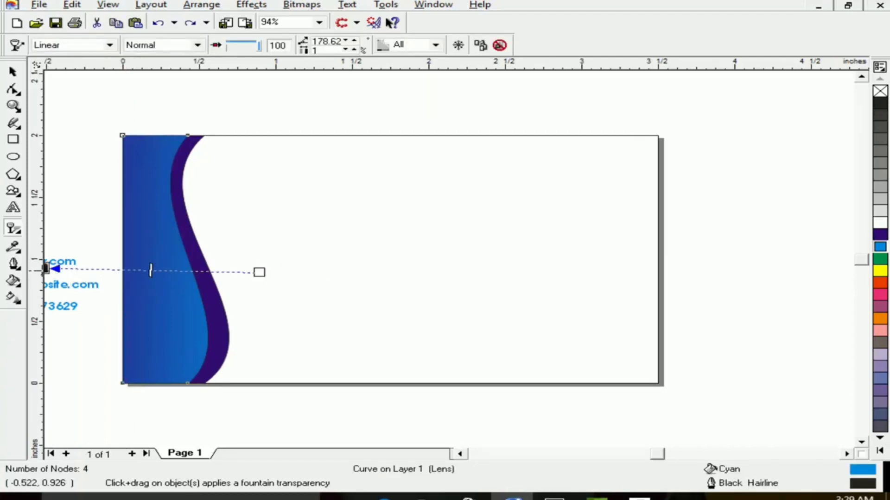
pyautogui.moveTo(46, 268); pyautogui.dragTo(103, 272)
pyautogui.moveTo(259, 272); pyautogui.dragTo(455, 262)
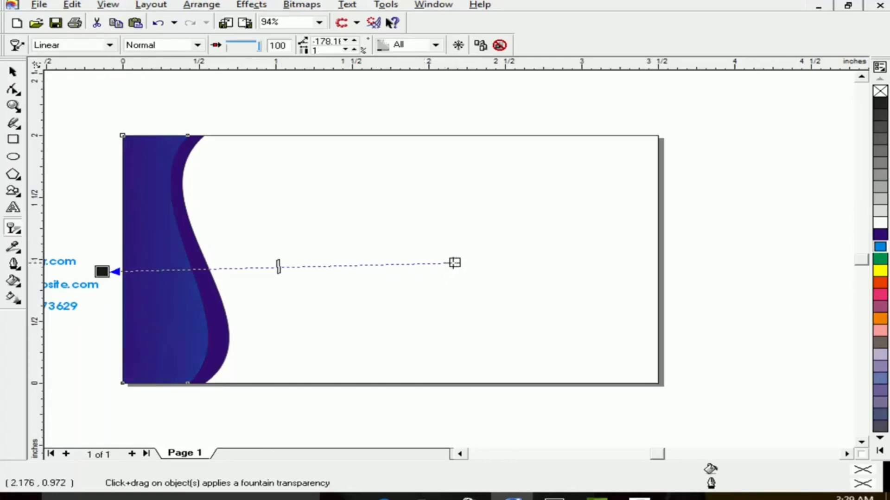
pyautogui.press('space')
pyautogui.click(311, 155)
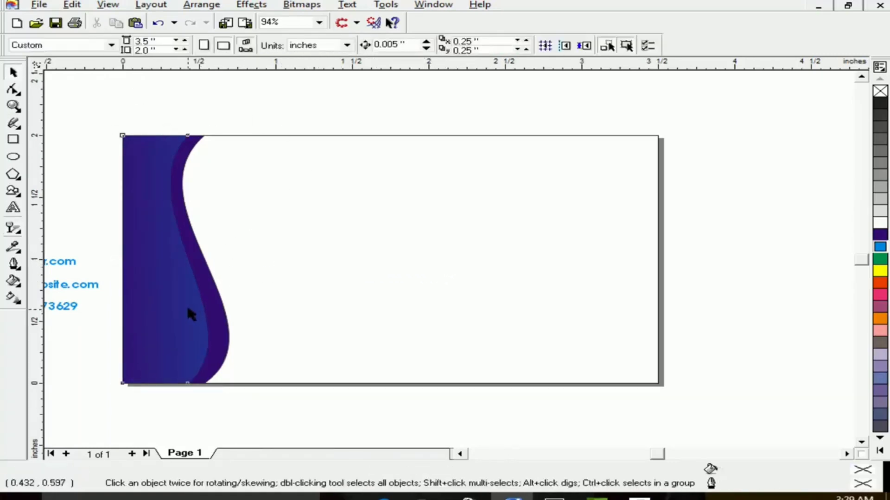
# - Stretch the transparent front shape to about 0.801 in wide, then copy and paste it in place
pyautogui.click(186, 304)
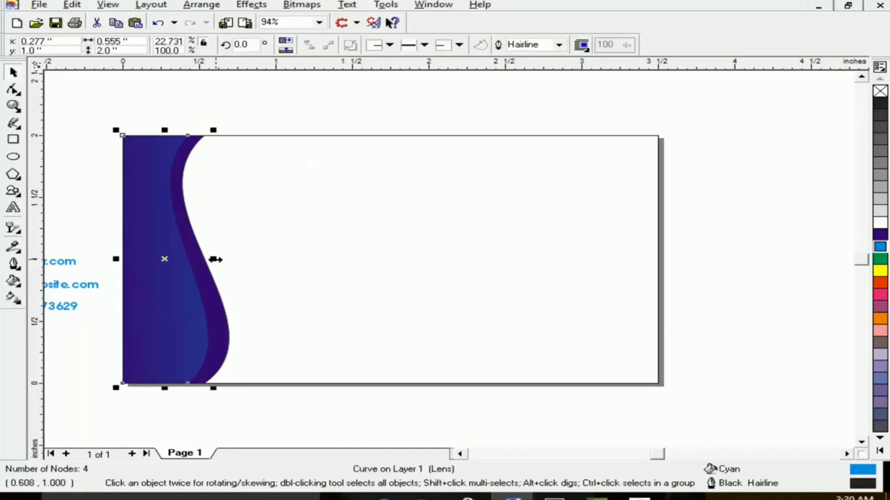
pyautogui.moveTo(215, 260); pyautogui.dragTo(254, 261)
pyautogui.click(72, 5)
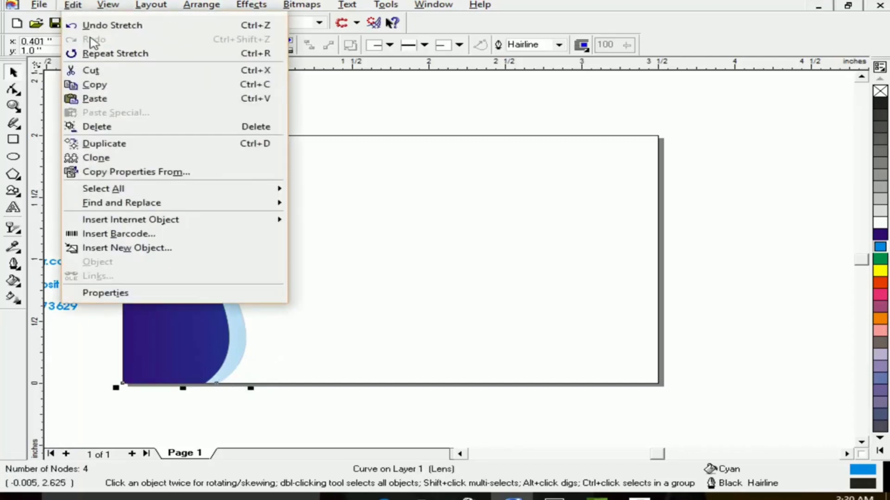
pyautogui.click(93, 84)
pyautogui.click(113, 98)
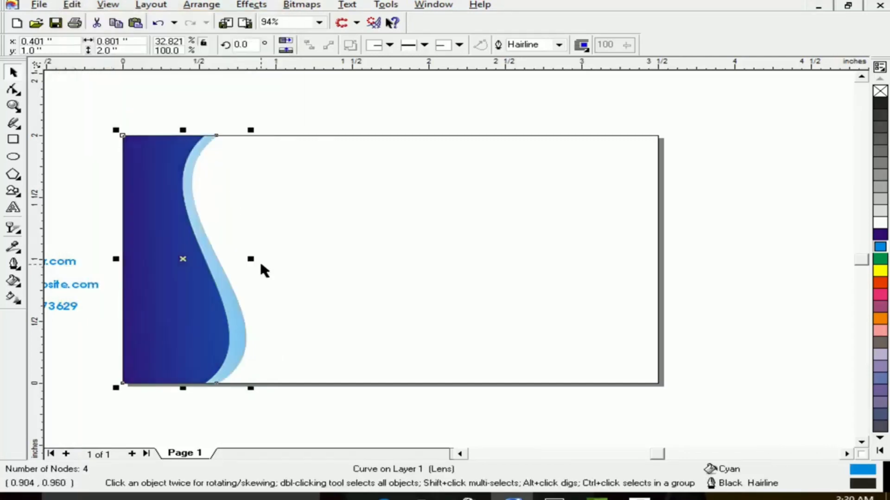
# - Widen the pasted copy to about 0.835 in and reshape its S-curve inward using its top node and curve handles
pyautogui.moveTo(250, 259)
pyautogui.mouseDown()
pyautogui.moveTo(242, 258)
pyautogui.moveTo(256, 260)
pyautogui.mouseUp()
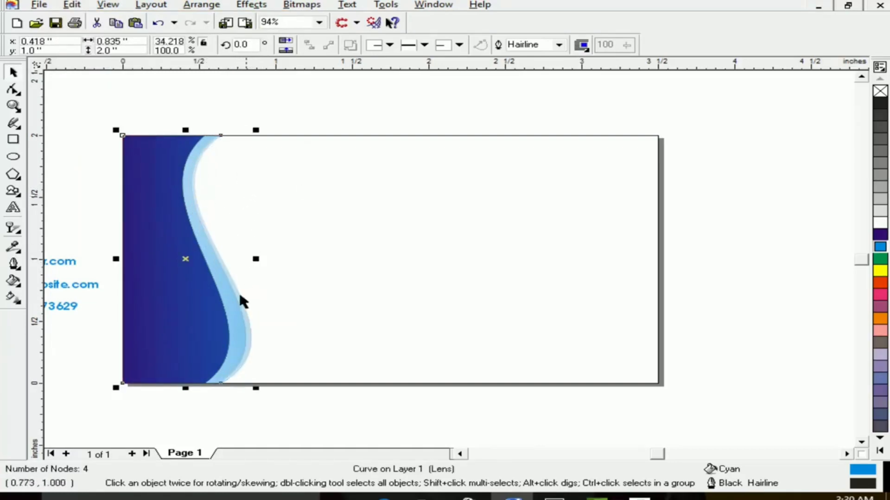
pyautogui.press('F10')
pyautogui.moveTo(220, 135); pyautogui.dragTo(213, 135)
pyautogui.moveTo(119, 202); pyautogui.dragTo(145, 211)
pyautogui.moveTo(321, 325); pyautogui.dragTo(285, 325)
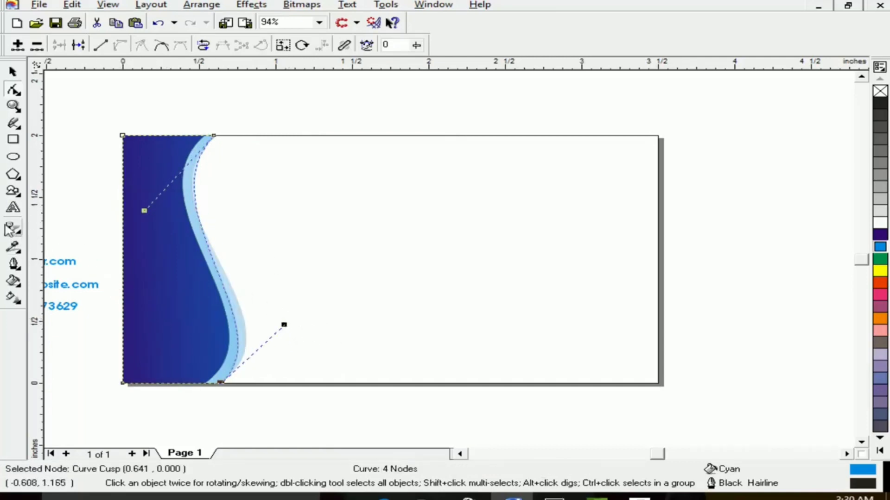
# - Move the start of the copy's linear transparency closer to the curved band, just left of the card's centre
pyautogui.click(13, 228)
pyautogui.moveTo(623, 263); pyautogui.dragTo(406, 266)
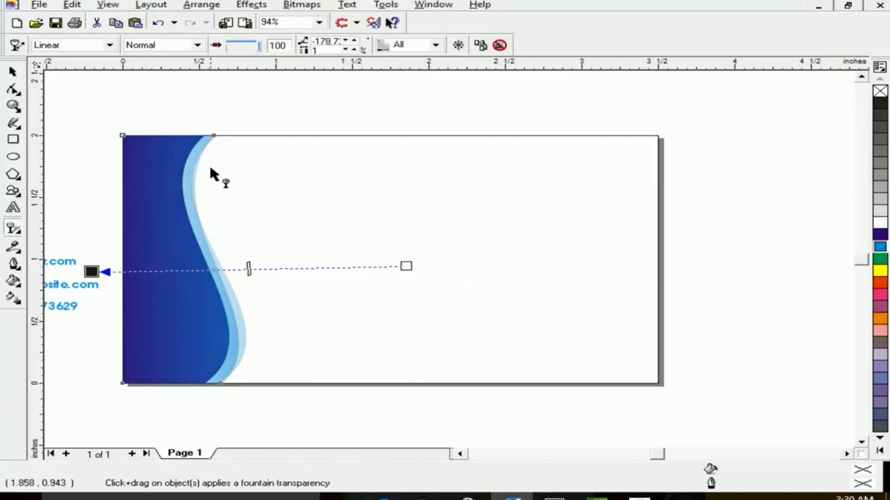
pyautogui.press('space')
# - Reshape the S-curve of the lighter transparent band by moving its upper curve handle slightly outward
pyautogui.press('F10')
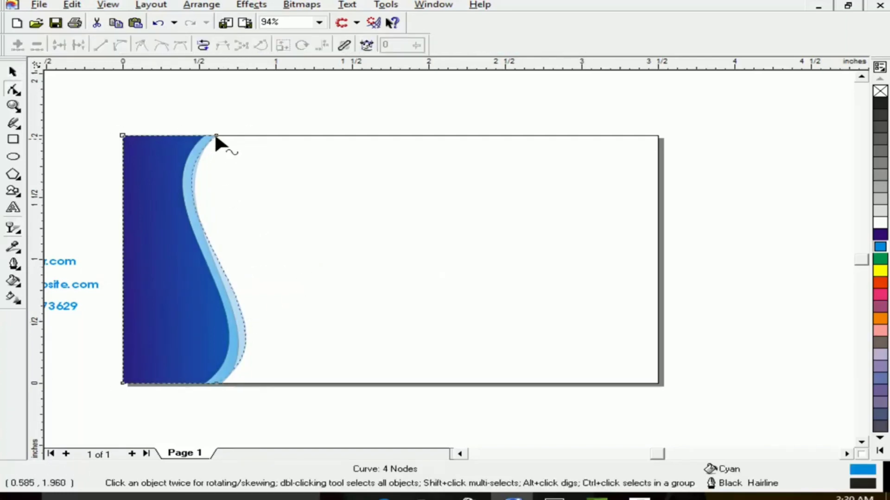
pyautogui.click(215, 135)
pyautogui.moveTo(125, 202); pyautogui.dragTo(142, 204)
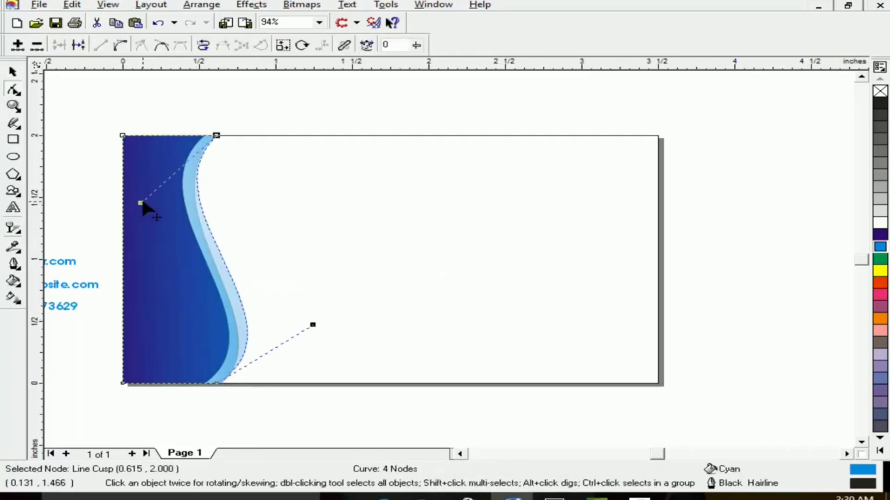
pyautogui.click(308, 323)
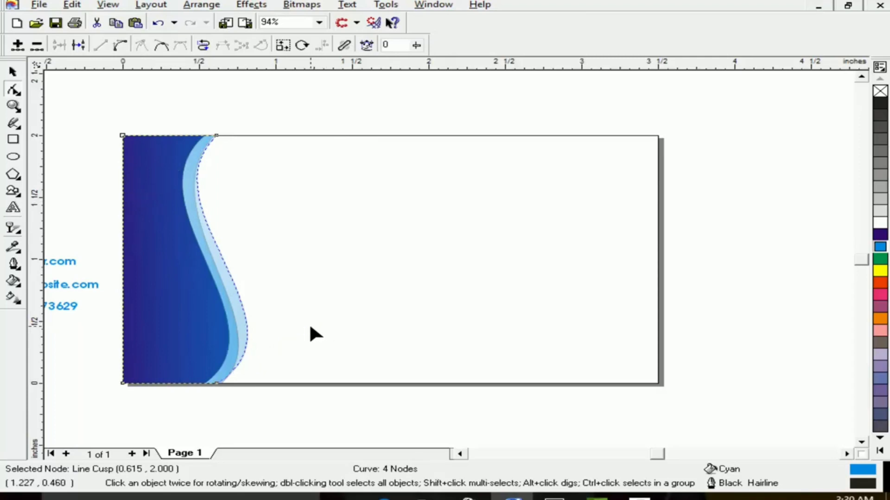
# - Try reshaping the lower S-curve of the middle transparent band with its bottom node's curve handle, then undo the changes
pyautogui.click(226, 382)
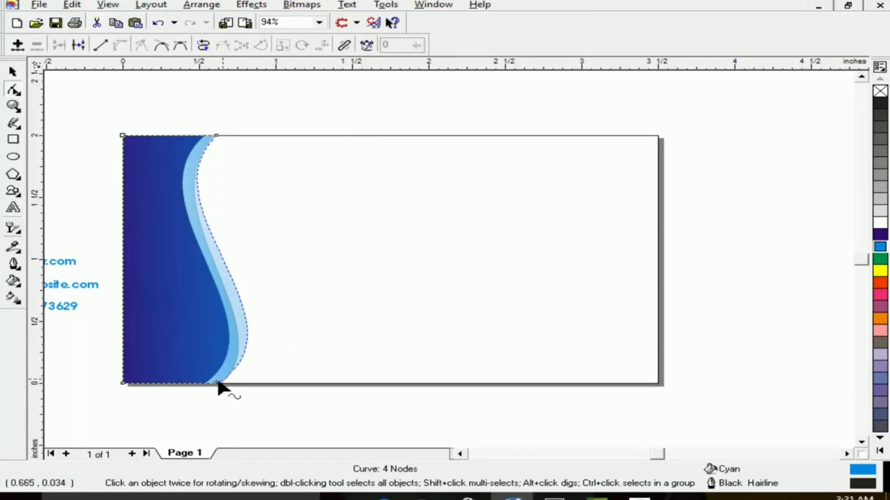
pyautogui.click(215, 382)
pyautogui.click(309, 324)
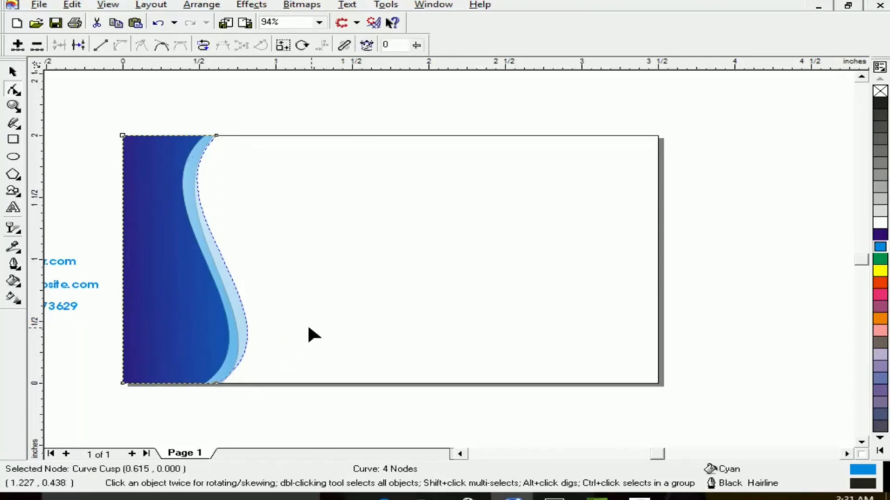
pyautogui.click(214, 384)
pyautogui.click(223, 382)
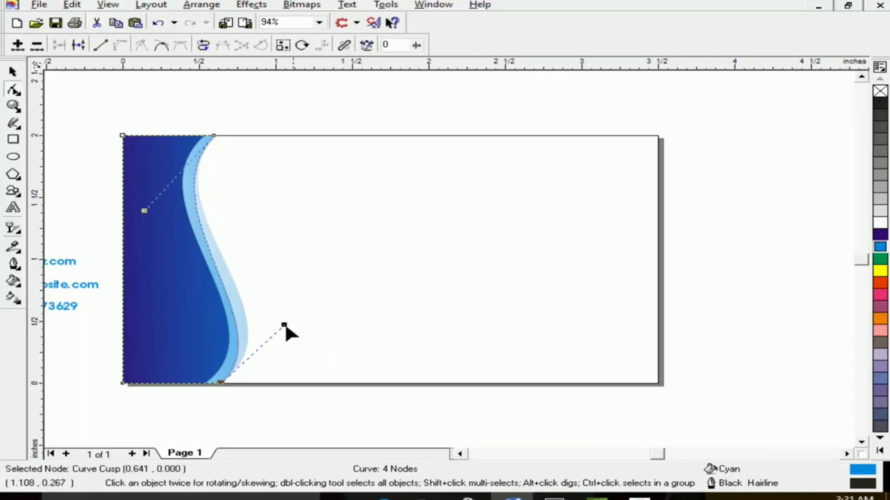
pyautogui.moveTo(284, 325); pyautogui.dragTo(288, 355)
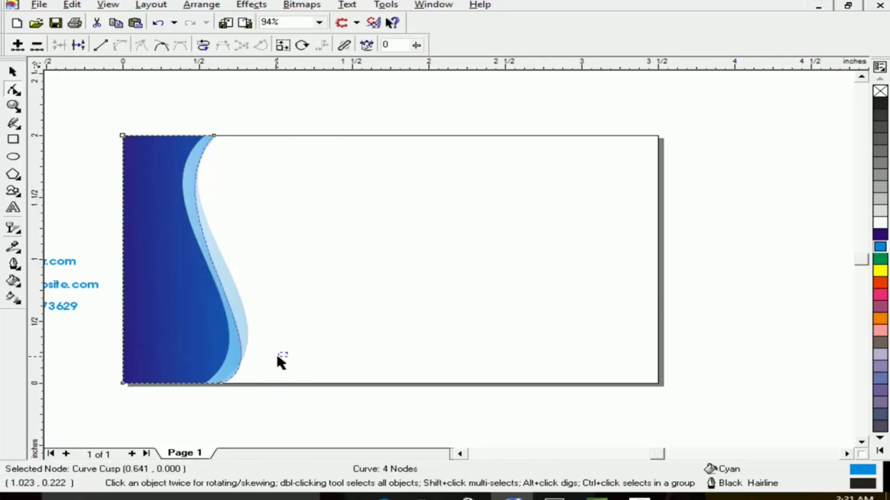
pyautogui.click(277, 356)
pyautogui.hotkey('ctrl', 'z')
pyautogui.hotkey('ctrl', 'z')
pyautogui.hotkey('ctrl', 'z')
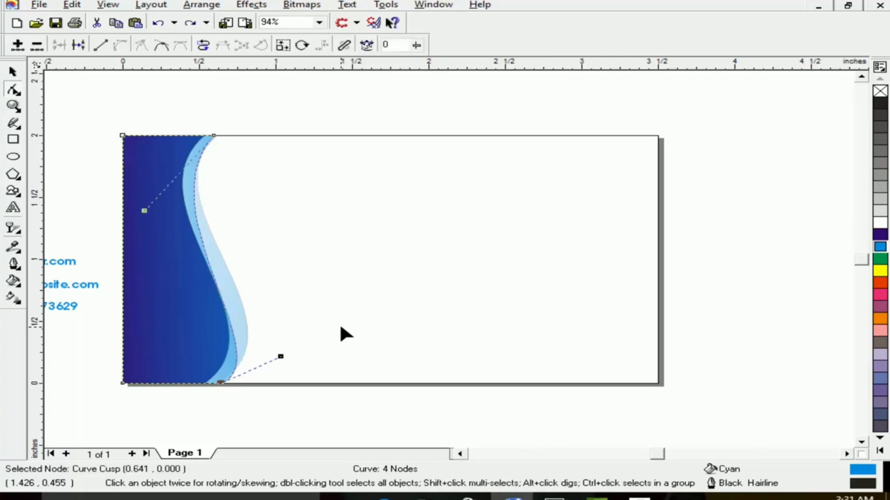
pyautogui.hotkey('ctrl', 'z')
pyautogui.hotkey('ctrl', 'z')
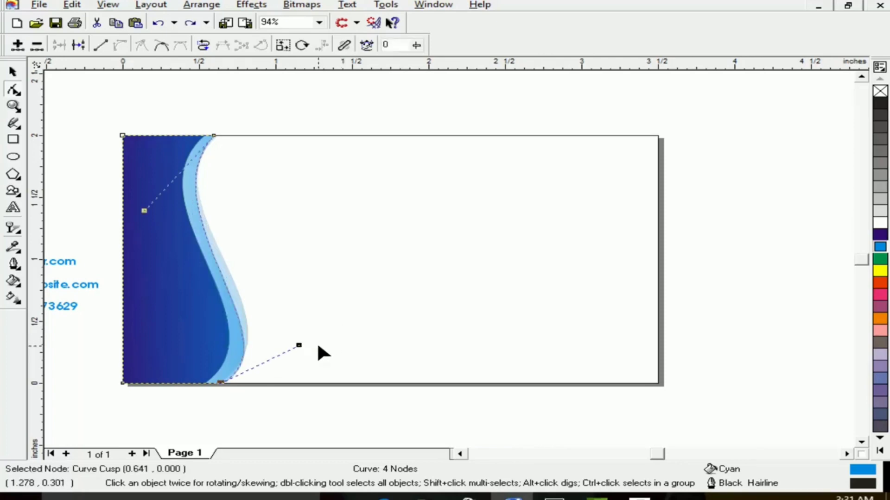
# - Select all three blue band shapes together and remove their outlines
pyautogui.click(13, 71)
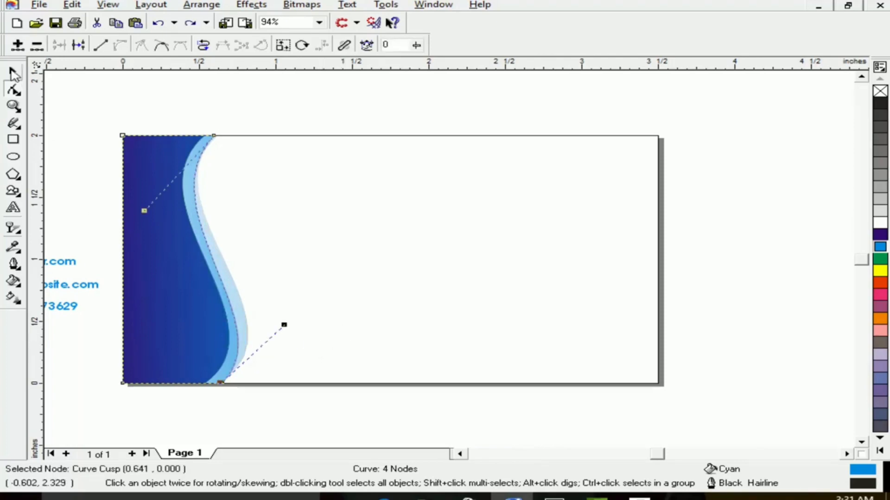
pyautogui.click(99, 129)
pyautogui.moveTo(298, 415); pyautogui.dragTo(95, 119)
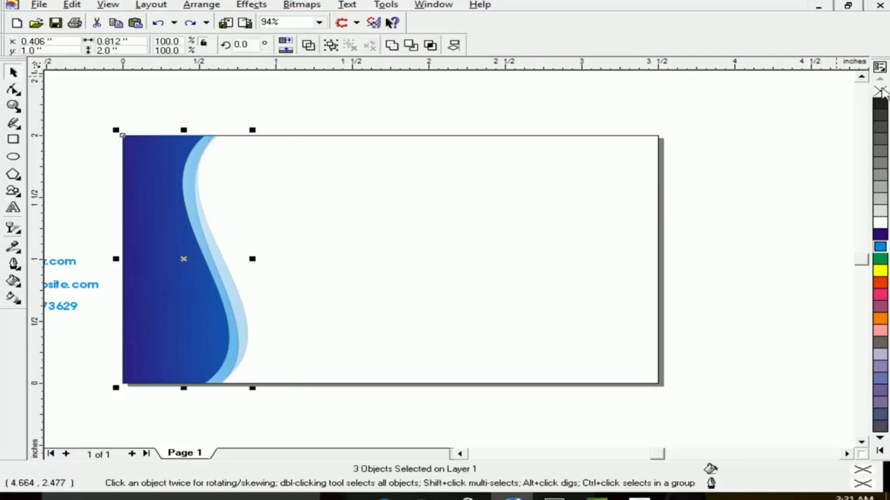
pyautogui.rightClick(880, 91)
pyautogui.click(777, 162)
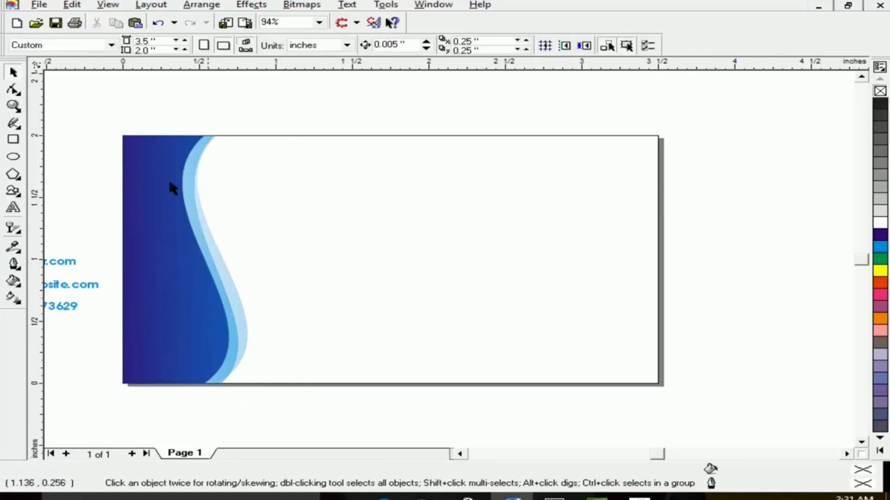
# - Bring the card and the prepared text and logos beside the page into one view
pyautogui.click(459, 454)
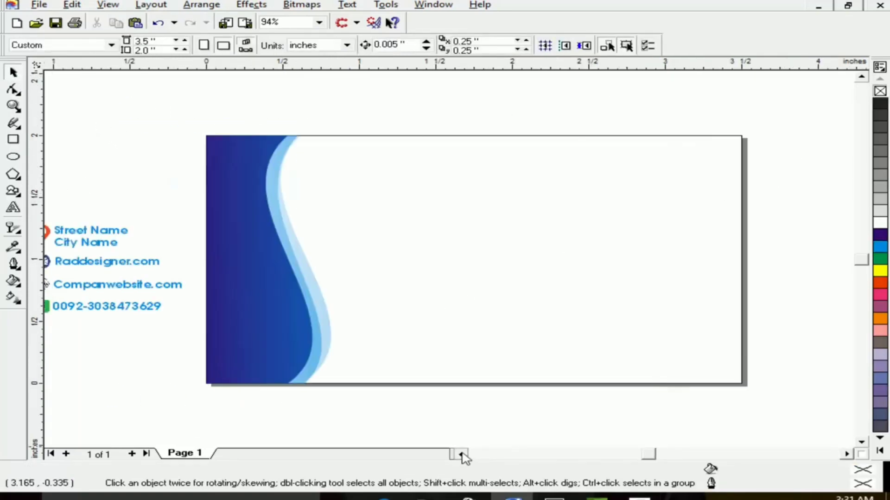
pyautogui.click(460, 454)
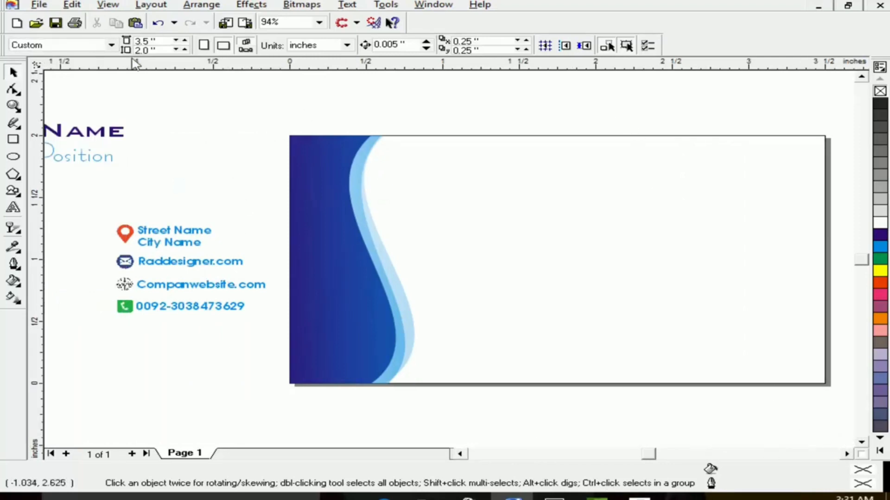
pyautogui.click(14, 105)
pyautogui.click(110, 45)
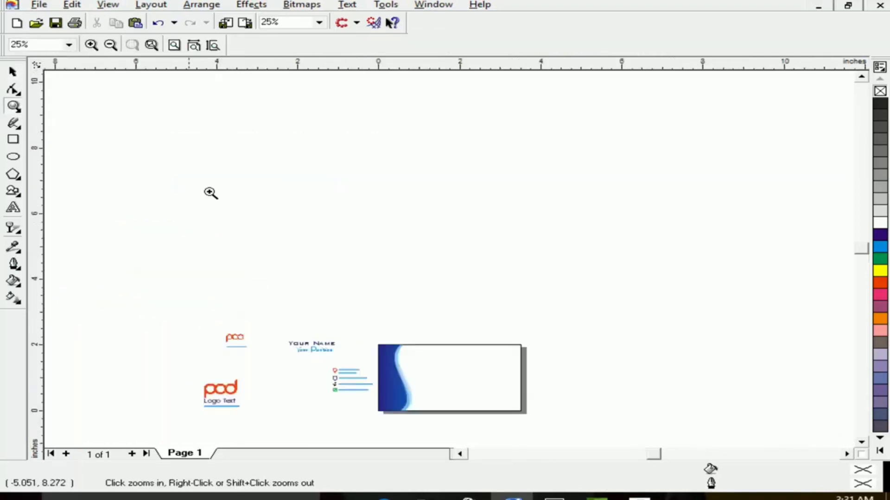
pyautogui.click(861, 443)
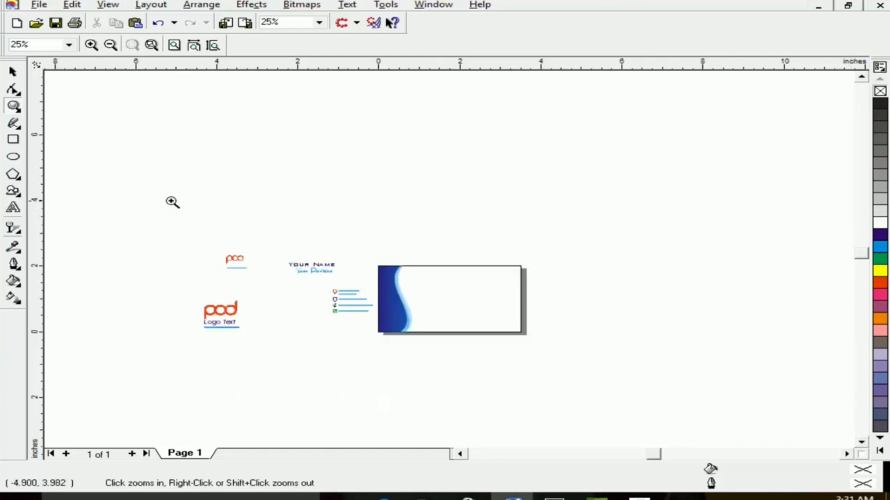
pyautogui.moveTo(163, 189); pyautogui.dragTo(540, 385)
pyautogui.click(14, 73)
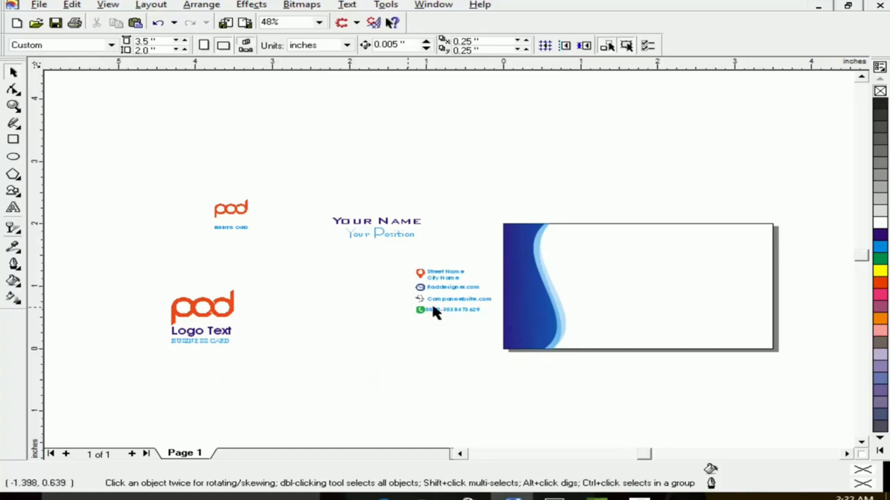
pyautogui.moveTo(474, 361); pyautogui.dragTo(319, 190)
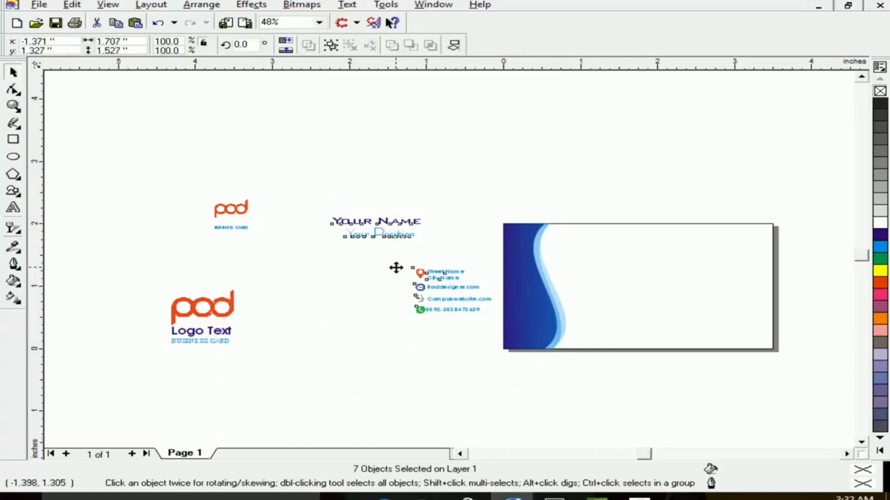
pyautogui.moveTo(395, 266); pyautogui.dragTo(683, 294)
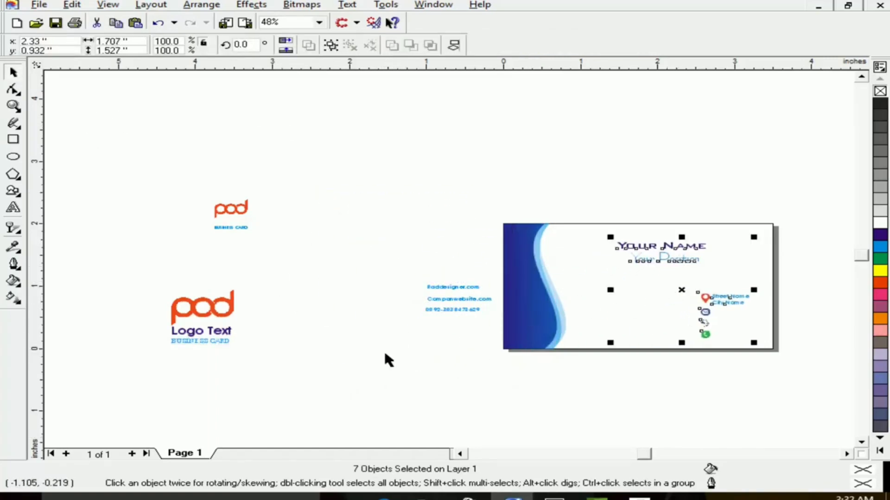
pyautogui.hotkey('ctrl', 'z')
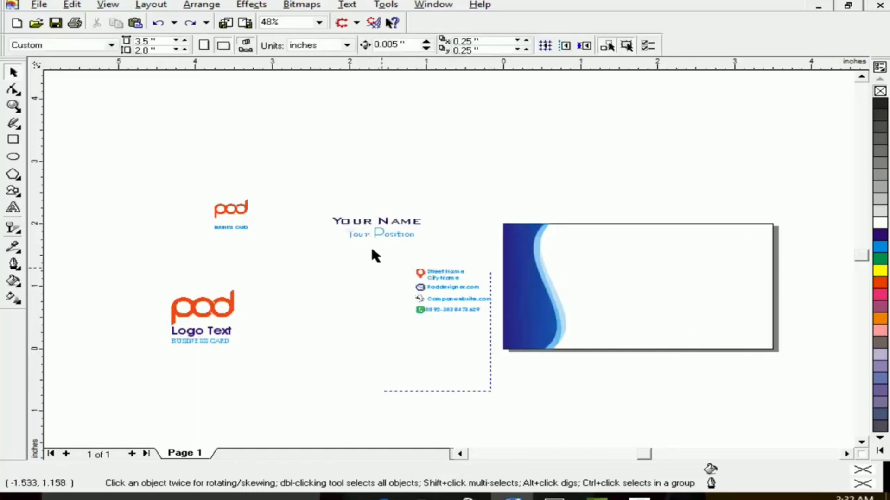
# - Move the name, position and contact details onto the card's white area, and the small logo onto the lower part of the dark blue band
pyautogui.moveTo(419, 272); pyautogui.dragTo(678, 288)
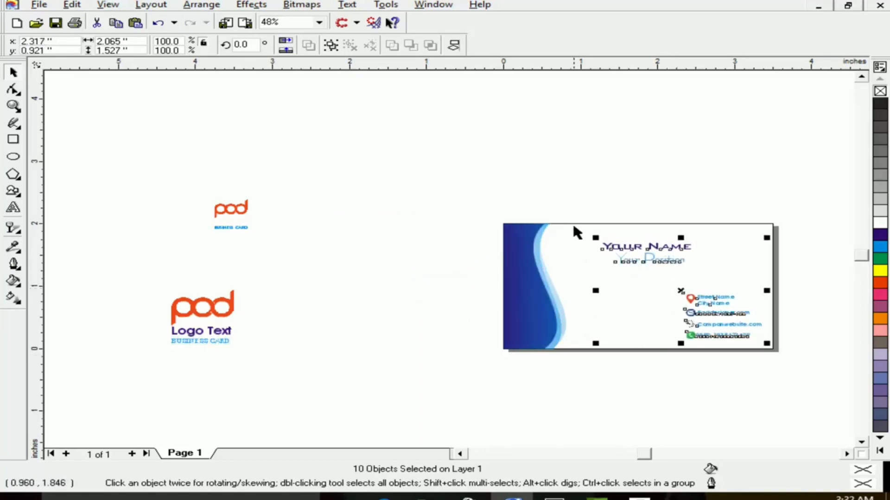
pyautogui.click(356, 254)
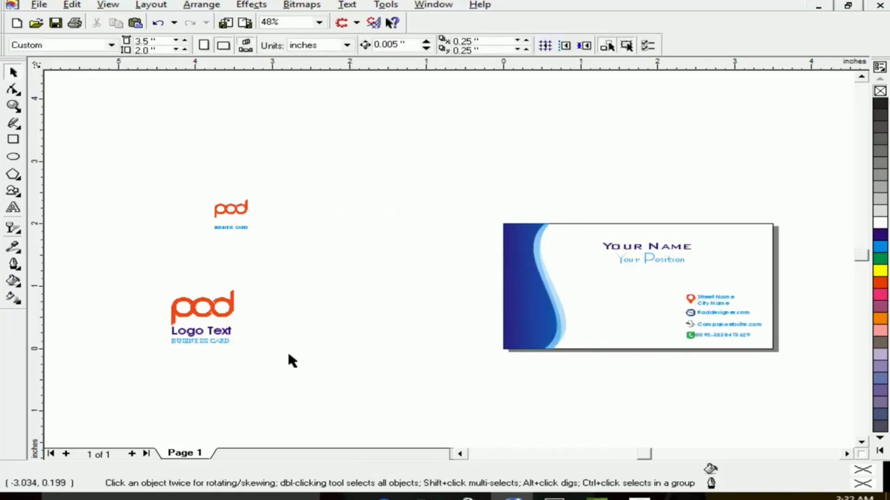
pyautogui.moveTo(138, 278); pyautogui.dragTo(288, 376)
pyautogui.moveTo(302, 254); pyautogui.dragTo(531, 326)
pyautogui.click(425, 342)
# - Create a page-sized 3.5 × 2 in rectangle behind the card artwork and fill it white
pyautogui.click(13, 106)
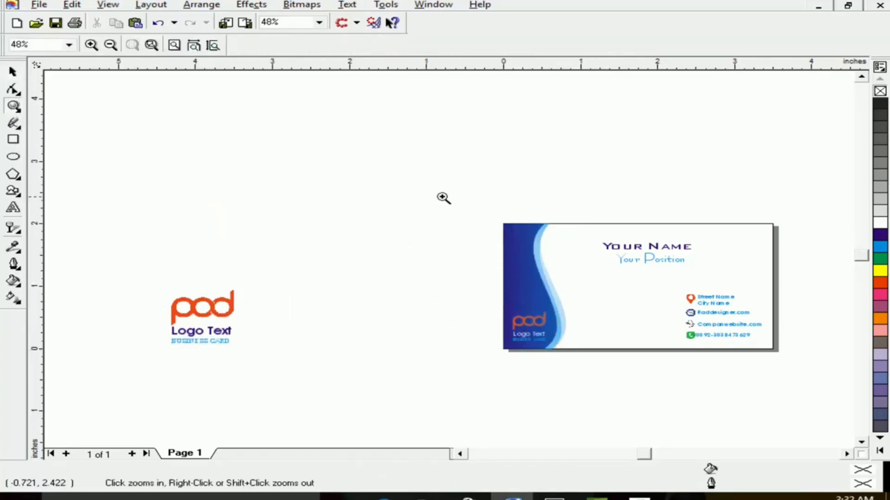
pyautogui.moveTo(444, 198); pyautogui.dragTo(789, 374)
pyautogui.click(12, 72)
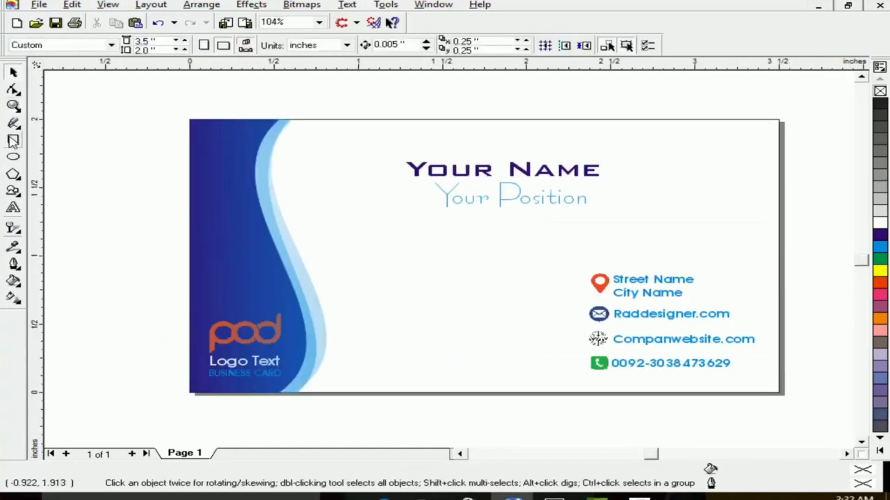
pyautogui.doubleClick(13, 140)
pyautogui.click(876, 223)
pyautogui.click(814, 197)
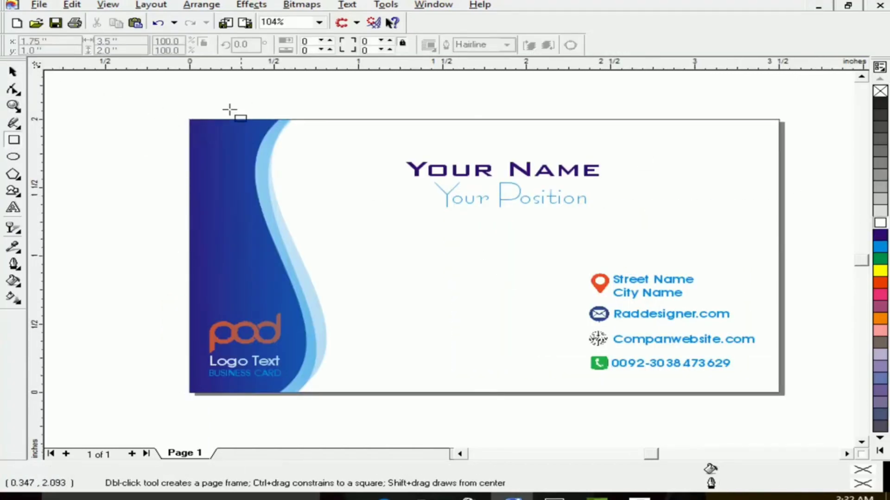
pyautogui.click(14, 72)
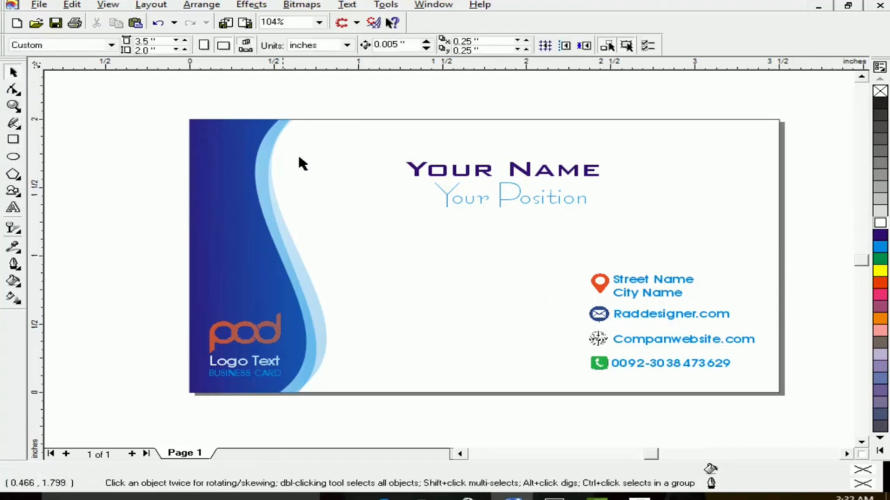
pyautogui.click(313, 162)
pyautogui.click(146, 216)
# - Select the small logo with its two text lines and reposition it on the dark blue band at about x 0.343 in, y 0.471 in
pyautogui.moveTo(288, 422); pyautogui.dragTo(179, 300)
pyautogui.moveTo(330, 427); pyautogui.dragTo(167, 303)
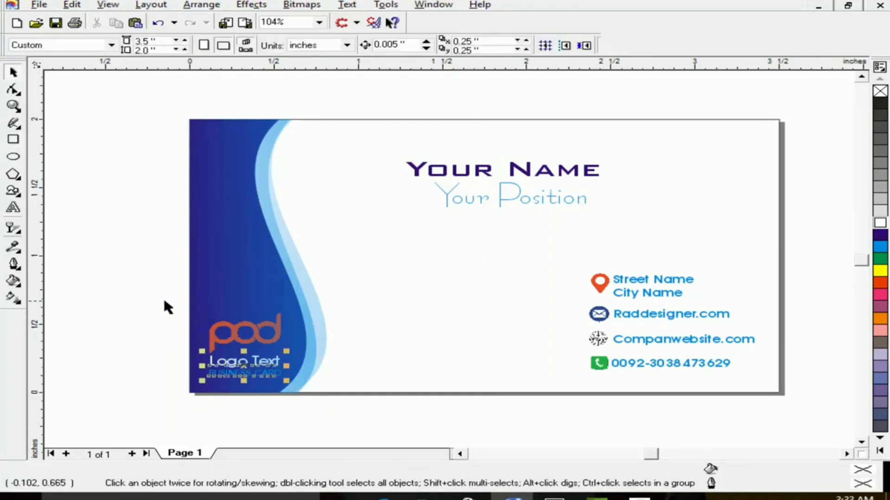
pyautogui.click(220, 330)
pyautogui.click(168, 325)
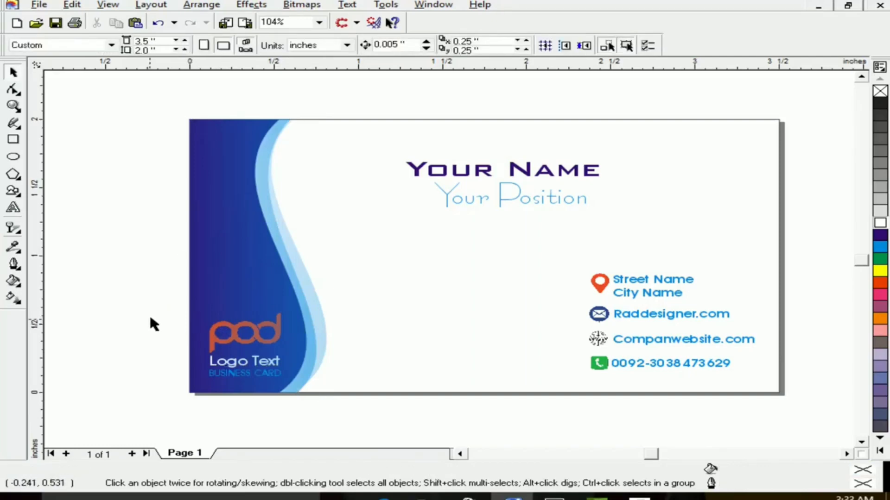
pyautogui.click(398, 336)
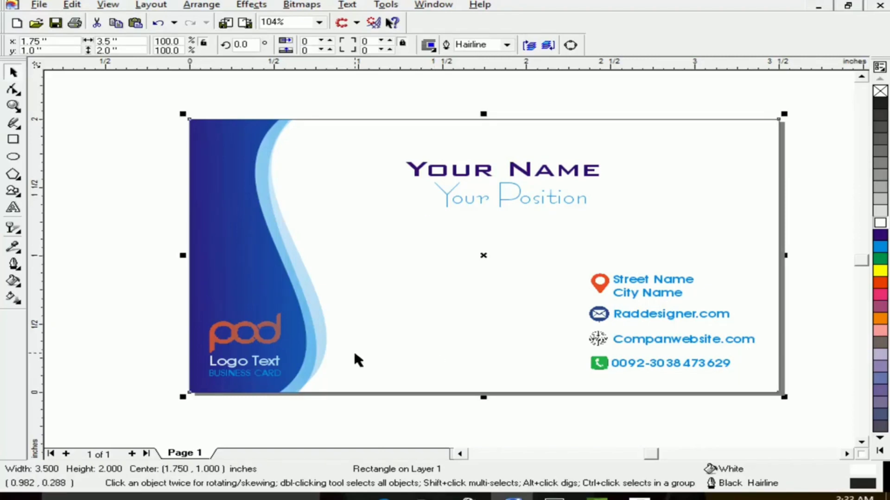
pyautogui.moveTo(318, 421); pyautogui.dragTo(173, 299)
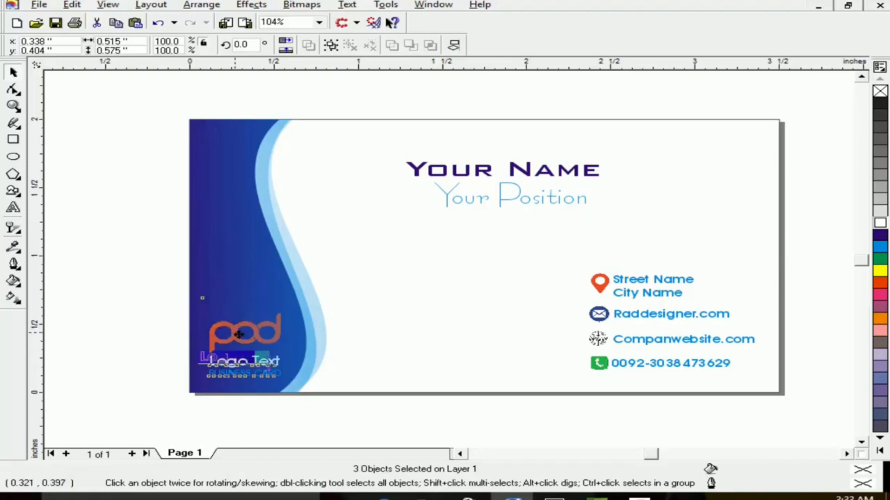
pyautogui.moveTo(238, 334); pyautogui.dragTo(234, 333)
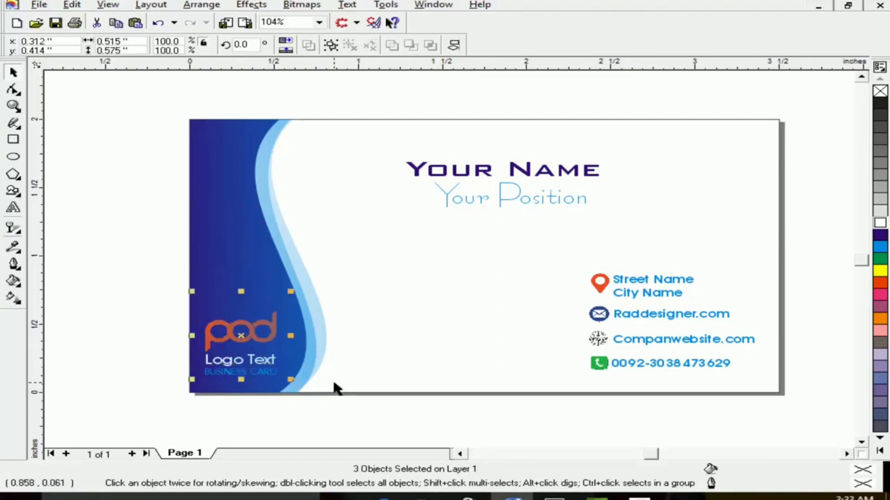
pyautogui.moveTo(307, 421); pyautogui.dragTo(181, 298)
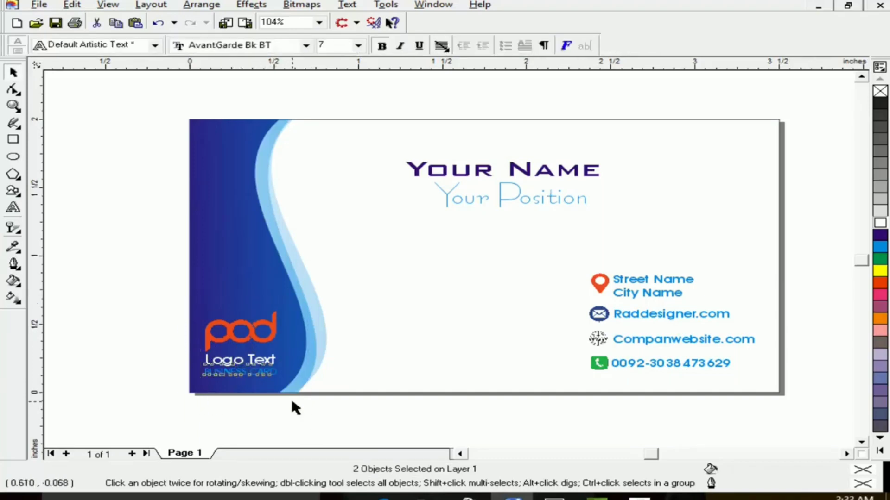
pyautogui.moveTo(354, 425); pyautogui.dragTo(172, 278)
pyautogui.moveTo(245, 332); pyautogui.dragTo(246, 333)
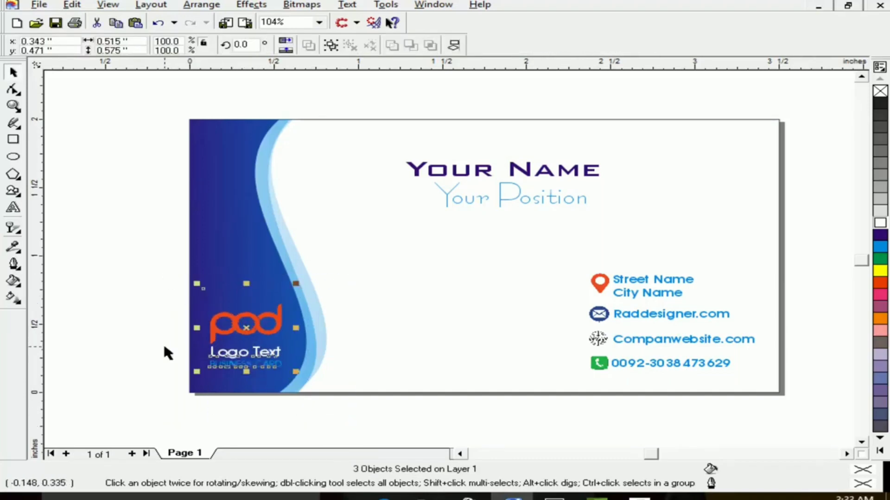
pyautogui.click(336, 414)
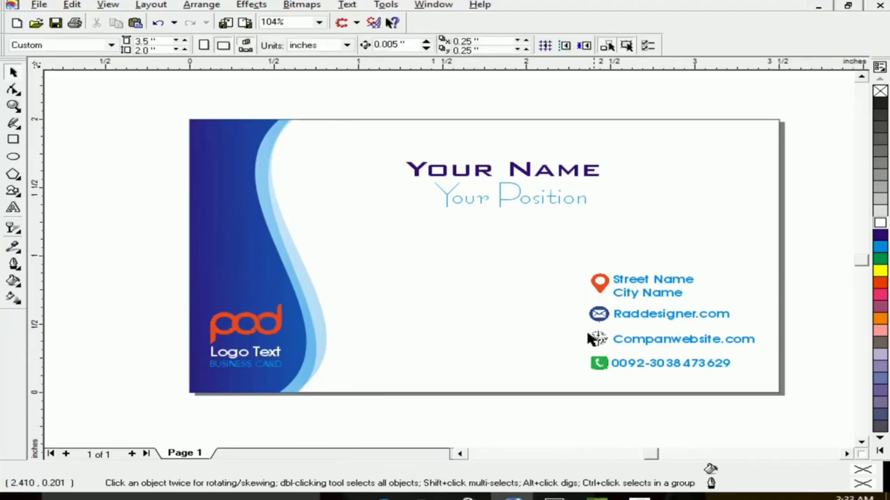
# - Duplicate the complete card design directly below the original, about 2.2 in lower
pyautogui.doubleClick(12, 105)
pyautogui.click(13, 72)
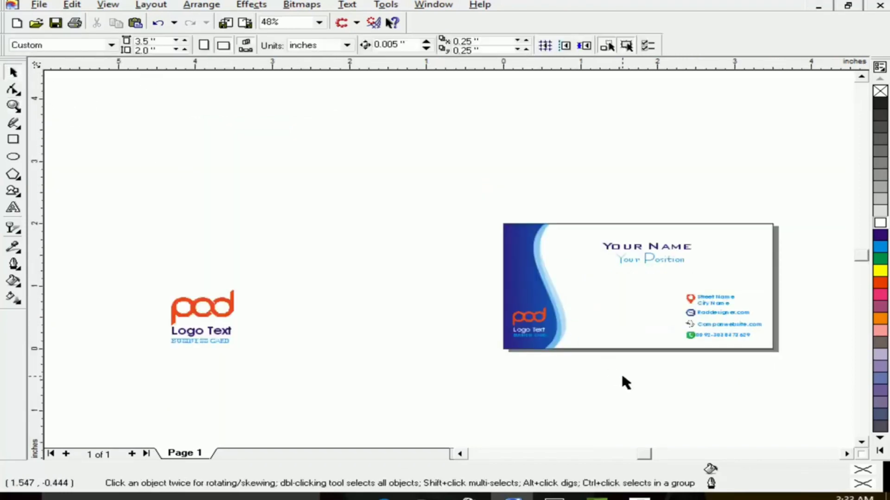
pyautogui.moveTo(816, 401); pyautogui.dragTo(467, 191)
pyautogui.click(755, 381)
pyautogui.click(639, 298)
pyautogui.click(861, 442)
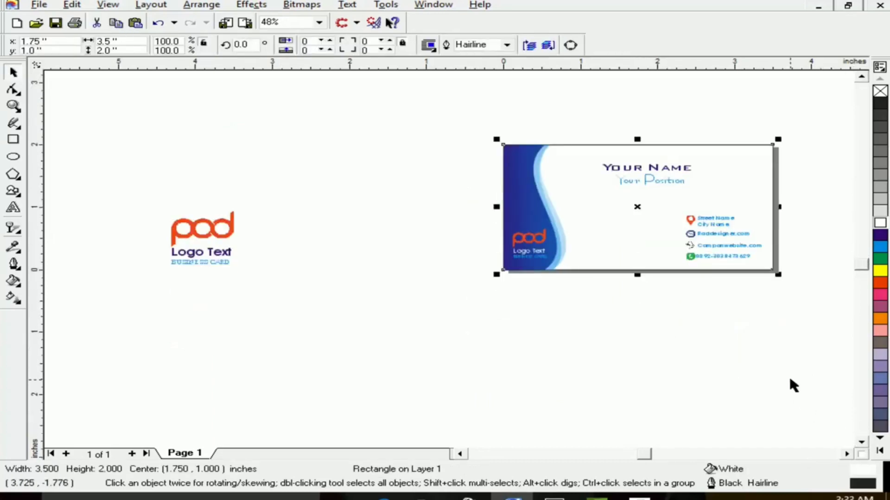
pyautogui.moveTo(804, 382); pyautogui.dragTo(534, 95)
pyautogui.moveTo(639, 209); pyautogui.dragTo(651, 348)
pyautogui.click(469, 320)
# - Delete the name, position, contact details and small logo with its text from the lower card copy
pyautogui.moveTo(791, 421); pyautogui.dragTo(636, 318)
pyautogui.press('Delete')
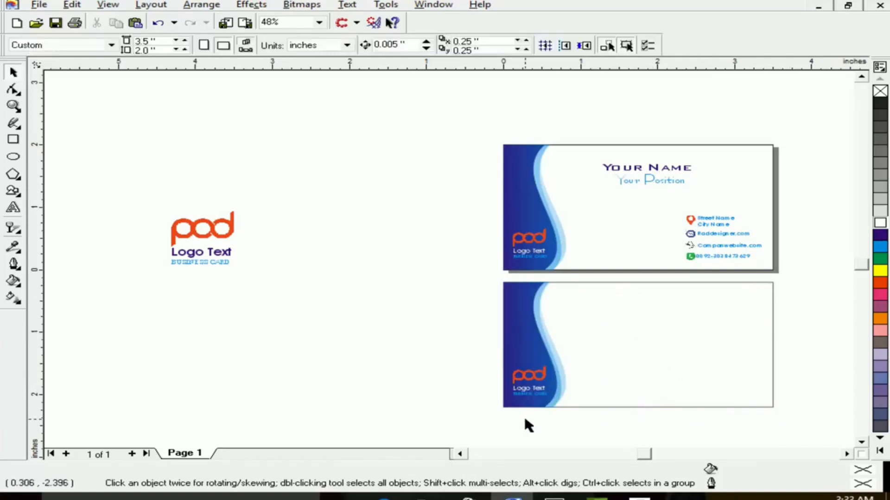
pyautogui.moveTo(542, 420); pyautogui.dragTo(506, 359)
pyautogui.click(534, 375)
pyautogui.press('Delete')
pyautogui.click(534, 390)
pyautogui.press('Delete')
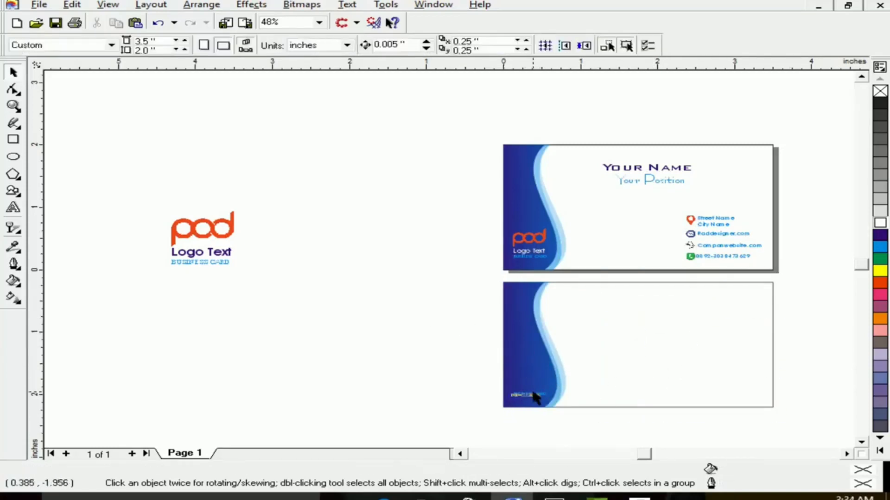
pyautogui.click(532, 394)
pyautogui.press('Delete')
# - Move the large logo with its text onto the lower card's white area and shift it slightly left and up
pyautogui.moveTo(357, 341); pyautogui.dragTo(156, 189)
pyautogui.moveTo(203, 230); pyautogui.dragTo(658, 334)
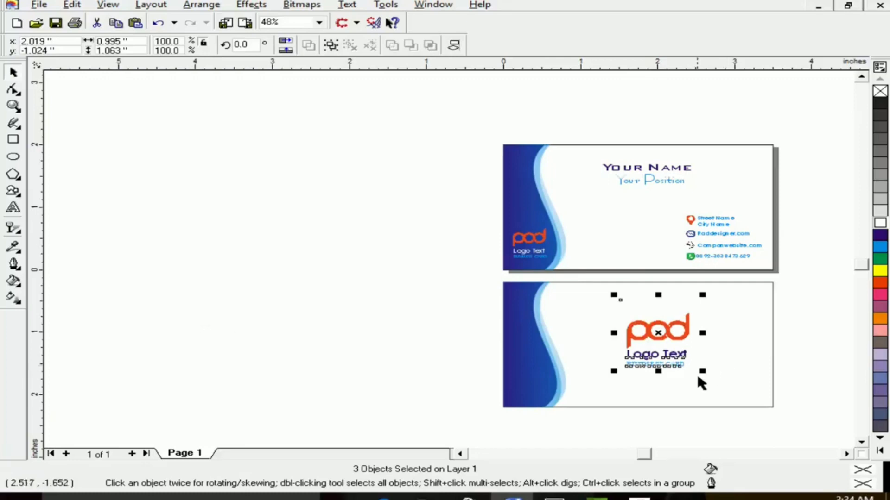
pyautogui.click(733, 424)
pyautogui.moveTo(747, 427); pyautogui.dragTo(597, 304)
pyautogui.click(698, 405)
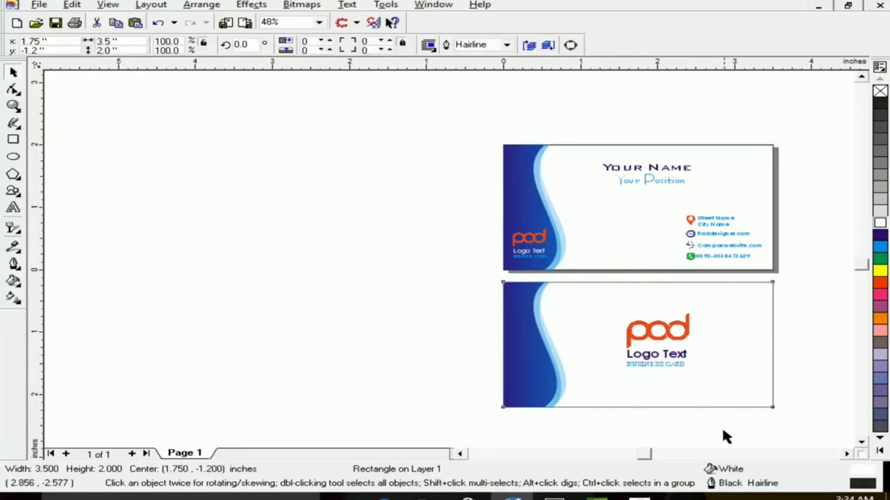
pyautogui.moveTo(723, 435); pyautogui.dragTo(648, 331)
pyautogui.click(692, 413)
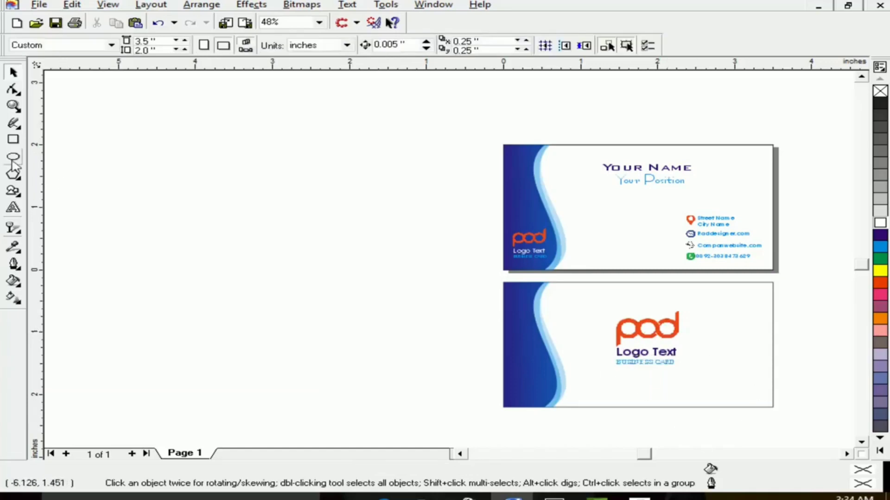
# - Add an unfilled page-sized 3.5 × 2 in rectangle over the upper card
pyautogui.click(13, 139)
pyautogui.click(657, 240)
pyautogui.hotkey('ctrl', 'z')
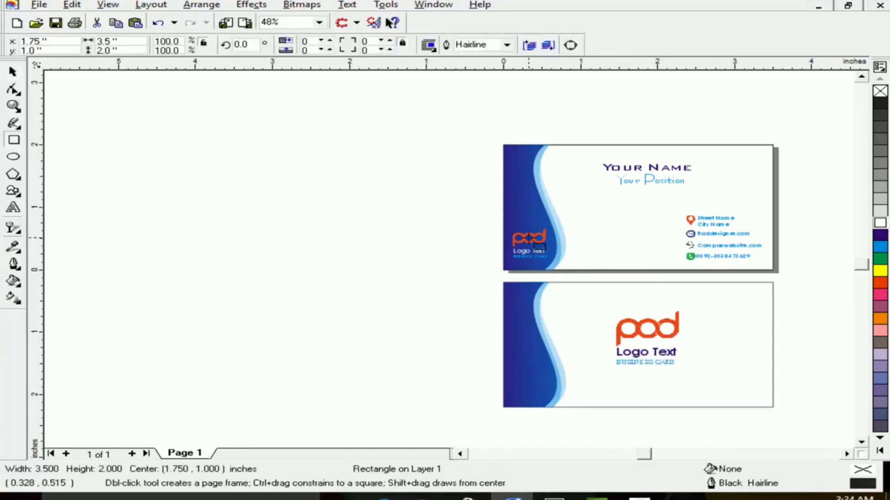